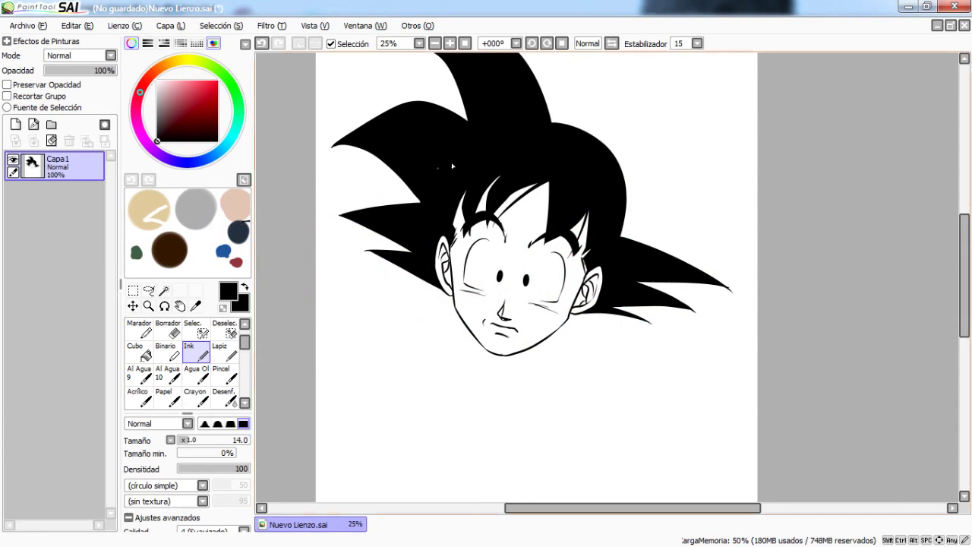
Step: Look over the inked spiky-haired head and view the whole canvas around it
{"action": "scroll", "coordinate": [490, 253], "scroll_direction": "up", "scroll_amount": 1}
{"action": "left_click_drag", "start_coordinate": [456, 31], "coordinate": [479, 174]}
{"action": "scroll", "coordinate": [430, 135], "scroll_direction": "down", "scroll_amount": 1}
{"action": "left_click_drag", "start_coordinate": [430, 135], "coordinate": [313, 358]}
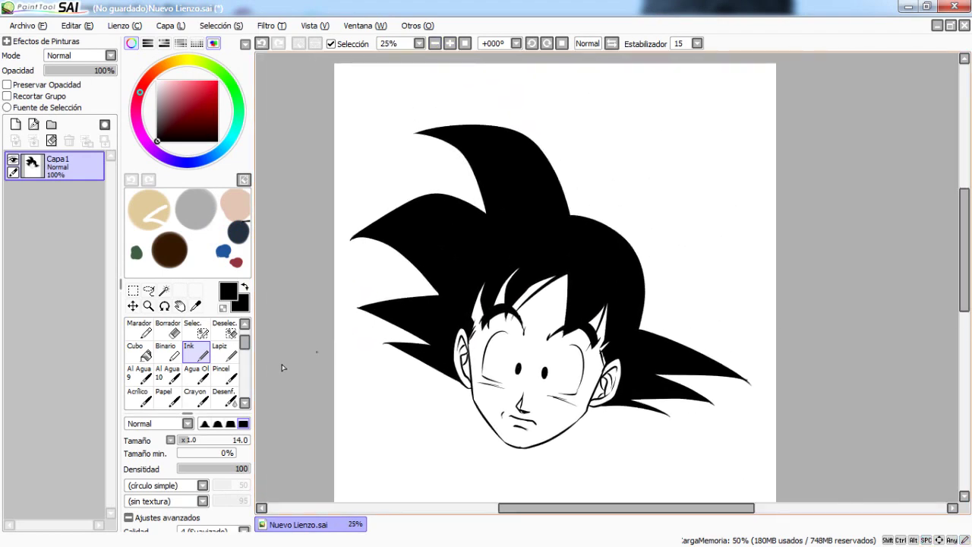
{"action": "left_click_drag", "start_coordinate": [322, 408], "coordinate": [495, 147]}
{"action": "left_click_drag", "start_coordinate": [489, 211], "coordinate": [462, 41]}
{"action": "left_click", "coordinate": [453, 43]}
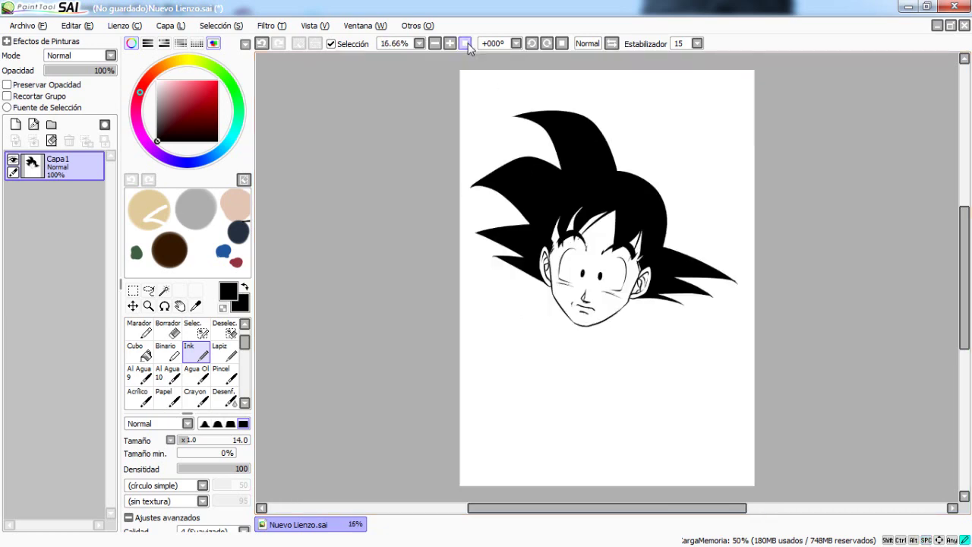
Step: Hand-letter the title "DIBUJANDO" in black with the Ink brush in the blank area to the right of the top hair spike
{"action": "left_click", "coordinate": [453, 44]}
{"action": "left_click_drag", "start_coordinate": [455, 152], "coordinate": [406, 265]}
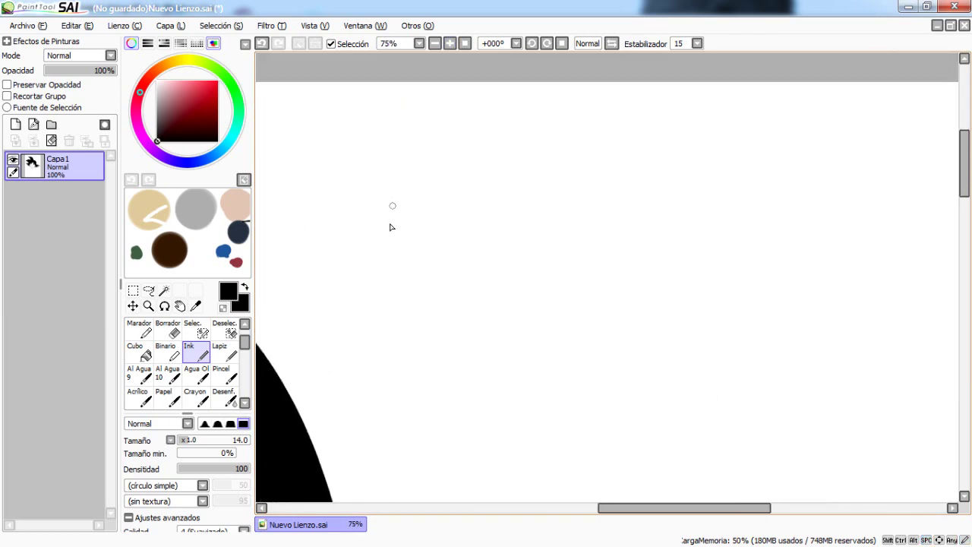
{"action": "left_click_drag", "start_coordinate": [380, 273], "coordinate": [354, 140]}
{"action": "mouse_move", "coordinate": [355, 306]}
{"action": "left_mouse_down"}
{"action": "mouse_move", "coordinate": [410, 111]}
{"action": "mouse_move", "coordinate": [421, 172]}
{"action": "left_mouse_up"}
{"action": "left_click_drag", "start_coordinate": [399, 109], "coordinate": [409, 182]}
{"action": "left_click", "coordinate": [456, 110]}
{"action": "mouse_move", "coordinate": [460, 121]}
{"action": "left_mouse_down"}
{"action": "mouse_move", "coordinate": [456, 168]}
{"action": "mouse_move", "coordinate": [473, 160]}
{"action": "left_mouse_up"}
{"action": "mouse_move", "coordinate": [507, 113]}
{"action": "left_mouse_down"}
{"action": "mouse_move", "coordinate": [538, 97]}
{"action": "mouse_move", "coordinate": [545, 142]}
{"action": "left_mouse_up"}
{"action": "left_click_drag", "start_coordinate": [547, 106], "coordinate": [587, 94]}
{"action": "mouse_move", "coordinate": [570, 140]}
{"action": "left_mouse_down"}
{"action": "mouse_move", "coordinate": [603, 135]}
{"action": "mouse_move", "coordinate": [600, 119]}
{"action": "left_mouse_up"}
{"action": "mouse_move", "coordinate": [606, 135]}
{"action": "left_mouse_down"}
{"action": "mouse_move", "coordinate": [639, 86]}
{"action": "mouse_move", "coordinate": [642, 130]}
{"action": "left_mouse_up"}
{"action": "left_click_drag", "start_coordinate": [647, 82], "coordinate": [636, 136]}
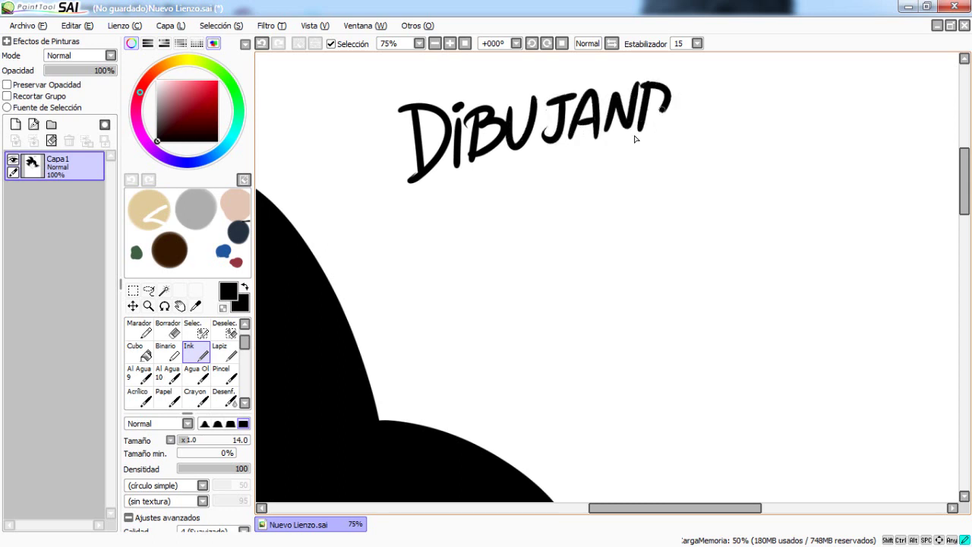
{"action": "left_click_drag", "start_coordinate": [689, 85], "coordinate": [680, 93]}
Step: Hand-letter the word "ESTILO" in black beneath "DIBUJANDO"
{"action": "left_click_drag", "start_coordinate": [393, 228], "coordinate": [419, 266]}
{"action": "left_click_drag", "start_coordinate": [398, 230], "coordinate": [433, 223]}
{"action": "left_click_drag", "start_coordinate": [395, 251], "coordinate": [417, 244]}
{"action": "mouse_move", "coordinate": [462, 221]}
{"action": "left_mouse_down"}
{"action": "mouse_move", "coordinate": [431, 257]}
{"action": "mouse_move", "coordinate": [480, 251]}
{"action": "left_mouse_up"}
{"action": "mouse_move", "coordinate": [468, 221]}
{"action": "left_mouse_down"}
{"action": "mouse_move", "coordinate": [482, 241]}
{"action": "mouse_move", "coordinate": [513, 201]}
{"action": "mouse_move", "coordinate": [519, 236]}
{"action": "mouse_move", "coordinate": [559, 237]}
{"action": "left_mouse_up"}
{"action": "left_click_drag", "start_coordinate": [564, 202], "coordinate": [562, 204]}
Step: Hand-letter "DRAGONBALL" after "ESTILO" on the second title line, slanting slightly upward
{"action": "left_click_drag", "start_coordinate": [635, 172], "coordinate": [620, 232]}
{"action": "mouse_move", "coordinate": [680, 169]}
{"action": "left_mouse_down"}
{"action": "mouse_move", "coordinate": [684, 194]}
{"action": "mouse_move", "coordinate": [668, 221]}
{"action": "left_mouse_up"}
{"action": "mouse_move", "coordinate": [678, 170]}
{"action": "left_mouse_down"}
{"action": "mouse_move", "coordinate": [710, 219]}
{"action": "mouse_move", "coordinate": [727, 209]}
{"action": "mouse_move", "coordinate": [629, 212]}
{"action": "mouse_move", "coordinate": [655, 199]}
{"action": "left_mouse_up"}
{"action": "mouse_move", "coordinate": [688, 177]}
{"action": "left_mouse_down"}
{"action": "mouse_move", "coordinate": [705, 196]}
{"action": "mouse_move", "coordinate": [731, 168]}
{"action": "mouse_move", "coordinate": [684, 227]}
{"action": "mouse_move", "coordinate": [737, 209]}
{"action": "left_mouse_up"}
{"action": "left_click_drag", "start_coordinate": [723, 195], "coordinate": [773, 182]}
{"action": "left_click_drag", "start_coordinate": [787, 156], "coordinate": [798, 180]}
{"action": "mouse_move", "coordinate": [656, 278]}
{"action": "left_mouse_down"}
{"action": "mouse_move", "coordinate": [693, 230]}
{"action": "mouse_move", "coordinate": [636, 254]}
{"action": "mouse_move", "coordinate": [753, 304]}
{"action": "left_mouse_up"}
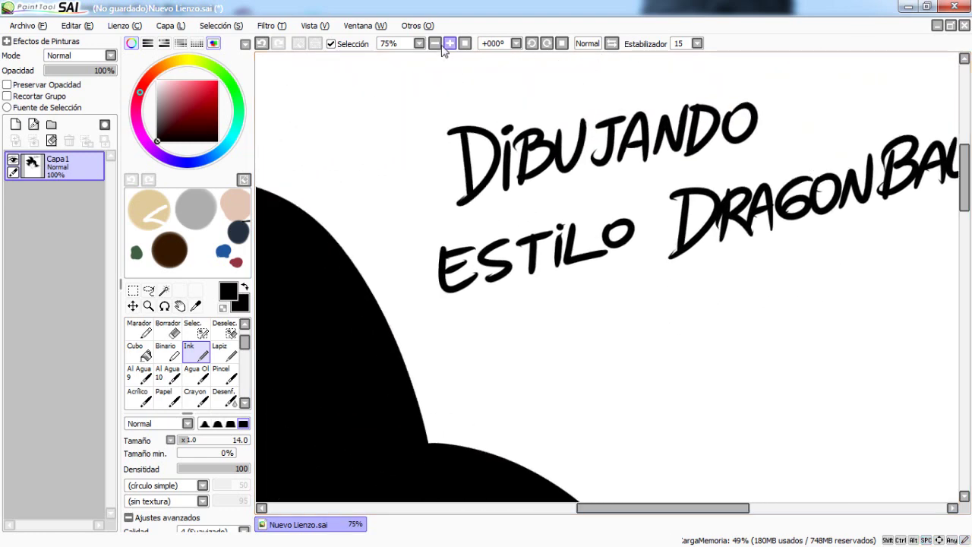
Step: Create a new blank canvas alongside the finished drawing
{"action": "left_click", "coordinate": [435, 44]}
{"action": "left_click", "coordinate": [434, 44]}
{"action": "left_click_drag", "start_coordinate": [505, 334], "coordinate": [500, 207]}
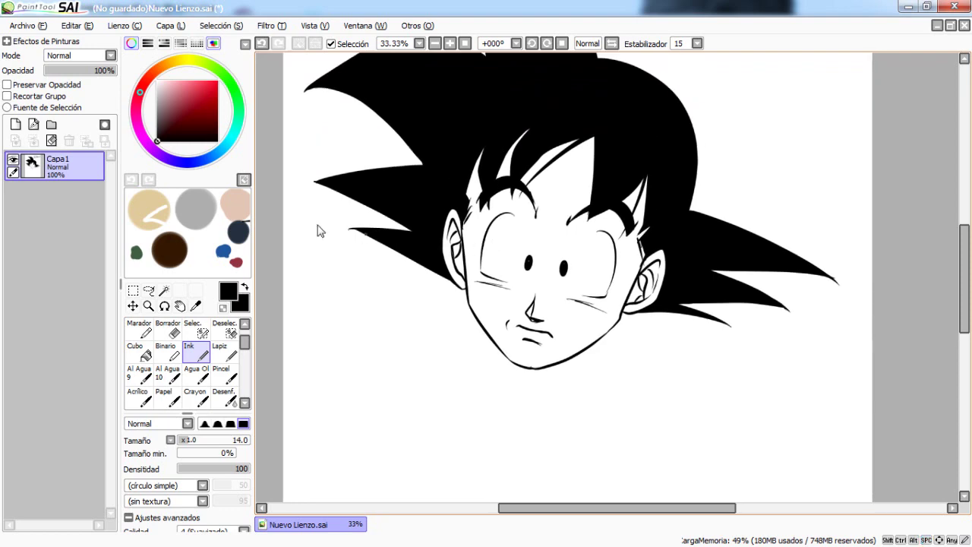
{"action": "left_click", "coordinate": [22, 25]}
{"action": "left_click", "coordinate": [34, 39]}
{"action": "key", "text": "Return"}
{"action": "left_click", "coordinate": [450, 43]}
{"action": "left_click", "coordinate": [450, 43]}
{"action": "left_click", "coordinate": [450, 43]}
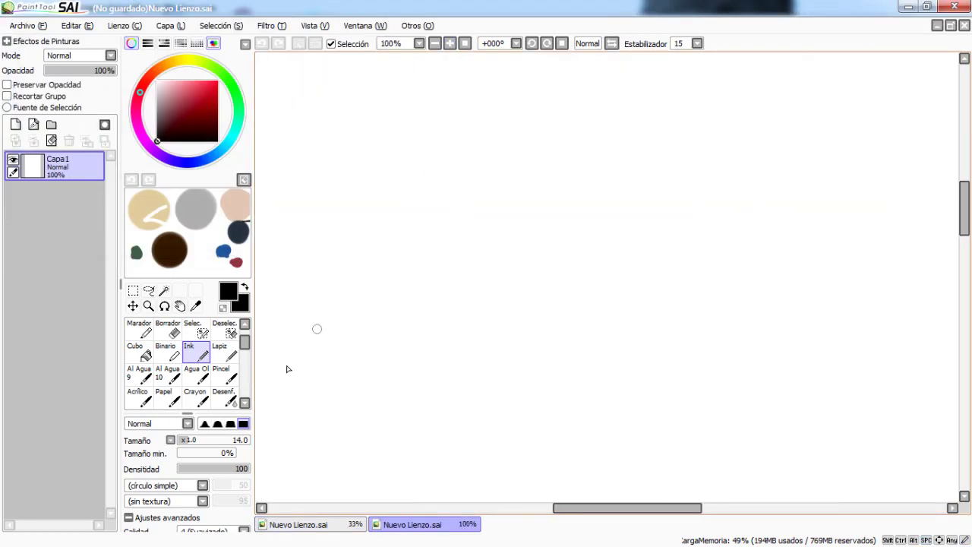
Step: Sample the blue swatch from the scratchpad and sketch a large head circle with the Ink brush
{"action": "left_click", "coordinate": [227, 252], "text": "alt"}
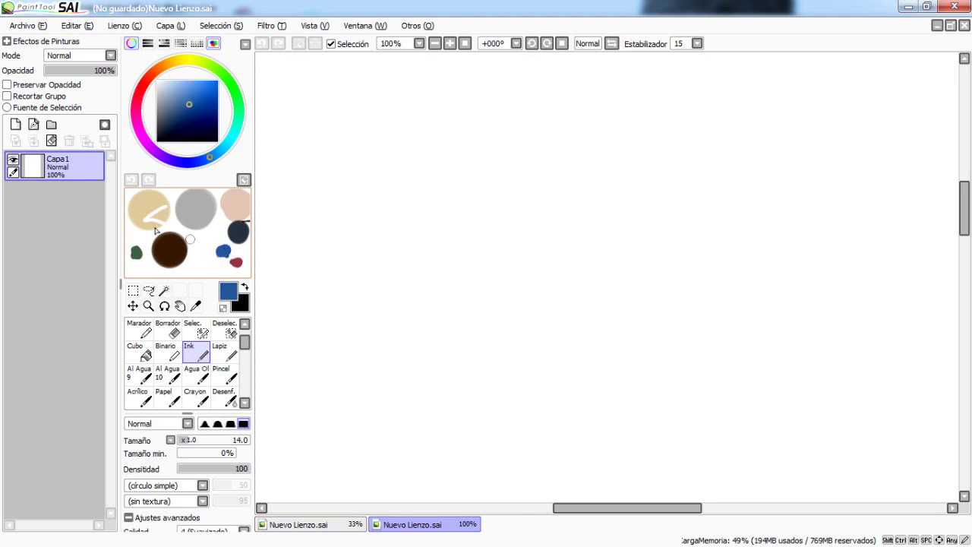
{"action": "left_click_drag", "start_coordinate": [383, 342], "coordinate": [589, 370]}
{"action": "left_click_drag", "start_coordinate": [357, 217], "coordinate": [509, 389]}
{"action": "key", "text": "ctrl+z"}
{"action": "left_click_drag", "start_coordinate": [369, 200], "coordinate": [525, 391]}
{"action": "left_click_drag", "start_coordinate": [366, 312], "coordinate": [649, 266]}
{"action": "key", "text": "ctrl+z"}
{"action": "left_click_drag", "start_coordinate": [653, 202], "coordinate": [477, 399]}
{"action": "scroll", "coordinate": [635, 175], "scroll_direction": "down", "scroll_amount": 2}
{"action": "left_click", "coordinate": [434, 43]}
{"action": "left_click_drag", "start_coordinate": [493, 242], "coordinate": [458, 236]}
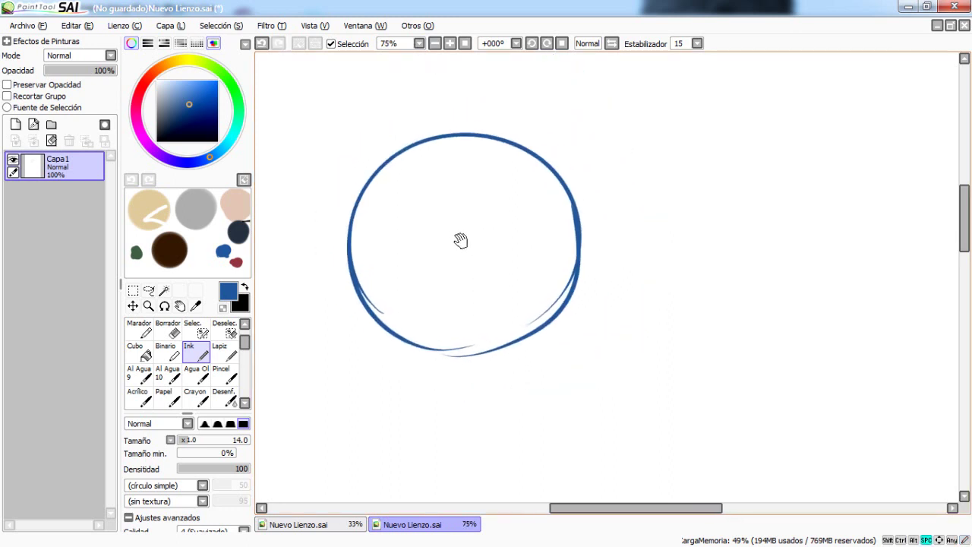
Step: Try to sketch the straight sides of the face descending from the circle
{"action": "left_click_drag", "start_coordinate": [359, 217], "coordinate": [417, 372]}
{"action": "key", "text": "ctrl+z"}
{"action": "key", "text": "ctrl+z"}
{"action": "mouse_move", "coordinate": [360, 240]}
{"action": "left_mouse_down"}
{"action": "mouse_move", "coordinate": [397, 355]}
{"action": "mouse_move", "coordinate": [398, 336]}
{"action": "left_mouse_up"}
{"action": "left_click_drag", "start_coordinate": [571, 293], "coordinate": [586, 232]}
{"action": "key", "text": "ctrl+z"}
{"action": "key", "text": "ctrl+z"}
{"action": "left_click_drag", "start_coordinate": [554, 342], "coordinate": [586, 242]}
{"action": "key", "text": "ctrl+z"}
{"action": "key", "text": "ctrl+z"}
Step: Sketch the left side of the face below the circle, with an angled jaw line ending in a short flat chin
{"action": "mouse_move", "coordinate": [361, 230]}
{"action": "left_mouse_down"}
{"action": "mouse_move", "coordinate": [396, 352]}
{"action": "mouse_move", "coordinate": [375, 279]}
{"action": "mouse_move", "coordinate": [392, 337]}
{"action": "mouse_move", "coordinate": [466, 407]}
{"action": "left_mouse_up"}
{"action": "key", "text": "ctrl+z"}
{"action": "key", "text": "ctrl+z"}
{"action": "left_click_drag", "start_coordinate": [386, 339], "coordinate": [465, 408]}
{"action": "key", "text": "ctrl+z"}
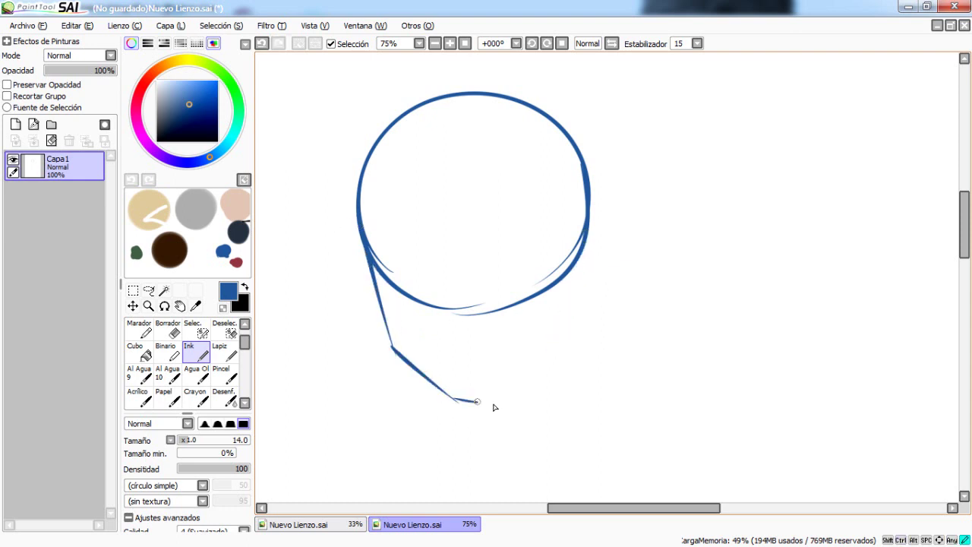
Step: Complete the face outline with a mirrored jaw line and a straight right side rising to the circle
{"action": "mouse_move", "coordinate": [493, 401]}
{"action": "left_mouse_down"}
{"action": "mouse_move", "coordinate": [565, 330]}
{"action": "mouse_move", "coordinate": [568, 339]}
{"action": "mouse_move", "coordinate": [574, 298]}
{"action": "left_mouse_up"}
{"action": "key", "text": "ctrl+z"}
{"action": "key", "text": "ctrl+z"}
{"action": "left_click_drag", "start_coordinate": [560, 349], "coordinate": [592, 209]}
{"action": "key", "text": "ctrl+z"}
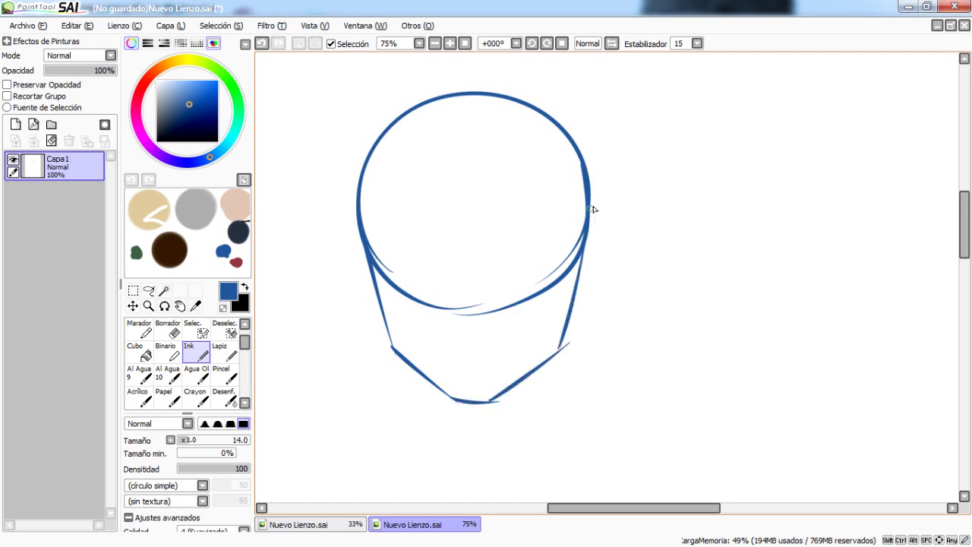
Step: Draw a horizontal eyebrow guideline across the head circle, extending slightly past both sides
{"action": "left_click_drag", "start_coordinate": [496, 401], "coordinate": [506, 363]}
{"action": "mouse_move", "coordinate": [475, 300]}
{"action": "left_mouse_down"}
{"action": "mouse_move", "coordinate": [486, 354]}
{"action": "mouse_move", "coordinate": [475, 257]}
{"action": "left_mouse_up"}
{"action": "mouse_move", "coordinate": [391, 194]}
{"action": "left_mouse_down"}
{"action": "mouse_move", "coordinate": [623, 198]}
{"action": "mouse_move", "coordinate": [601, 193]}
{"action": "left_mouse_up"}
{"action": "key", "text": "ctrl+z"}
{"action": "key", "text": "ctrl+z"}
{"action": "key", "text": "ctrl+z"}
{"action": "mouse_move", "coordinate": [390, 193]}
{"action": "left_mouse_down"}
{"action": "mouse_move", "coordinate": [617, 193]}
{"action": "mouse_move", "coordinate": [601, 205]}
{"action": "left_mouse_up"}
Step: Draw a vertical centre guideline from the top of the head circle down to the chin
{"action": "left_click_drag", "start_coordinate": [502, 101], "coordinate": [503, 386]}
{"action": "key", "text": "ctrl+z"}
{"action": "key", "text": "ctrl+z"}
{"action": "key", "text": "ctrl+z"}
{"action": "key", "text": "ctrl+z"}
{"action": "left_click_drag", "start_coordinate": [503, 293], "coordinate": [506, 395]}
{"action": "key", "text": "ctrl+z"}
{"action": "left_click_drag", "start_coordinate": [460, 254], "coordinate": [484, 242]}
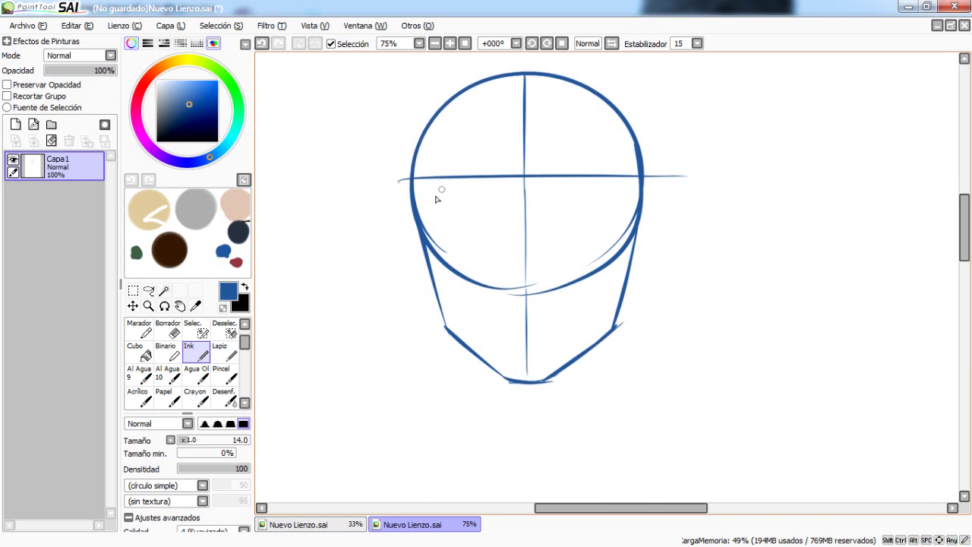
Step: Draw two thick arched eyebrows just under the horizontal guideline, tapering toward the centre line
{"action": "key", "text": "ctrl+z"}
{"action": "mouse_move", "coordinate": [434, 199]}
{"action": "left_mouse_down"}
{"action": "mouse_move", "coordinate": [480, 179]}
{"action": "mouse_move", "coordinate": [505, 217]}
{"action": "mouse_move", "coordinate": [502, 199]}
{"action": "mouse_move", "coordinate": [502, 224]}
{"action": "mouse_move", "coordinate": [612, 208]}
{"action": "left_mouse_up"}
{"action": "key", "text": "ctrl+z"}
{"action": "key", "text": "ctrl+z"}
{"action": "key", "text": "ctrl+z"}
{"action": "left_click_drag", "start_coordinate": [541, 219], "coordinate": [615, 210]}
{"action": "left_click_drag", "start_coordinate": [562, 186], "coordinate": [611, 211]}
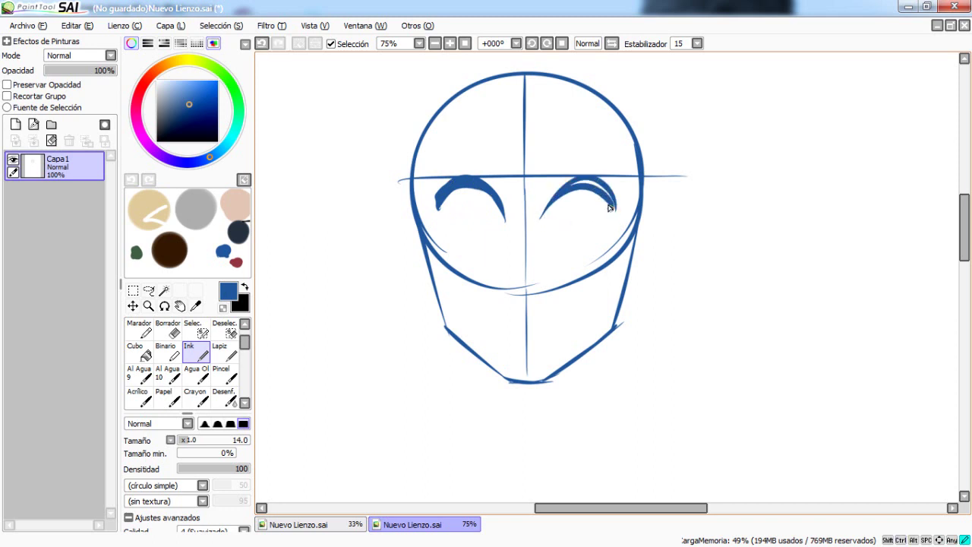
Step: Draw an arrow pointing at the face and outline an enlarged arched eyebrow example beside the head
{"action": "left_click_drag", "start_coordinate": [596, 268], "coordinate": [478, 304]}
{"action": "mouse_move", "coordinate": [575, 139]}
{"action": "left_mouse_down"}
{"action": "mouse_move", "coordinate": [530, 160]}
{"action": "mouse_move", "coordinate": [562, 177]}
{"action": "left_mouse_up"}
{"action": "mouse_move", "coordinate": [647, 149]}
{"action": "left_mouse_down"}
{"action": "mouse_move", "coordinate": [570, 200]}
{"action": "mouse_move", "coordinate": [507, 216]}
{"action": "left_mouse_up"}
{"action": "mouse_move", "coordinate": [480, 165]}
{"action": "left_mouse_down"}
{"action": "mouse_move", "coordinate": [484, 199]}
{"action": "mouse_move", "coordinate": [575, 228]}
{"action": "mouse_move", "coordinate": [579, 243]}
{"action": "mouse_move", "coordinate": [522, 236]}
{"action": "left_mouse_up"}
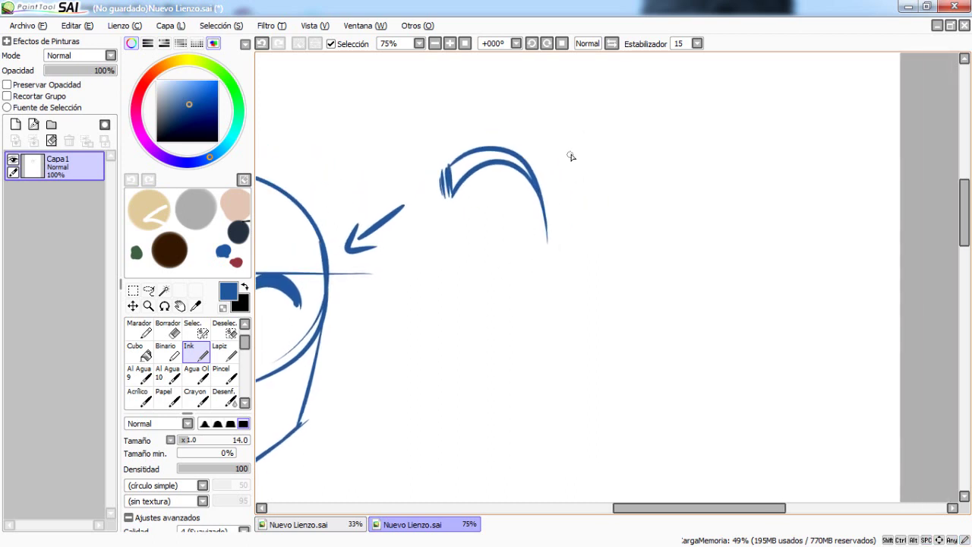
Step: Outline a second, more slanted eyebrow example beside the first and fill both examples with blue
{"action": "mouse_move", "coordinate": [575, 147]}
{"action": "left_mouse_down"}
{"action": "mouse_move", "coordinate": [673, 180]}
{"action": "mouse_move", "coordinate": [645, 136]}
{"action": "mouse_move", "coordinate": [674, 179]}
{"action": "left_mouse_up"}
{"action": "key", "text": "g"}
{"action": "left_click", "coordinate": [468, 171]}
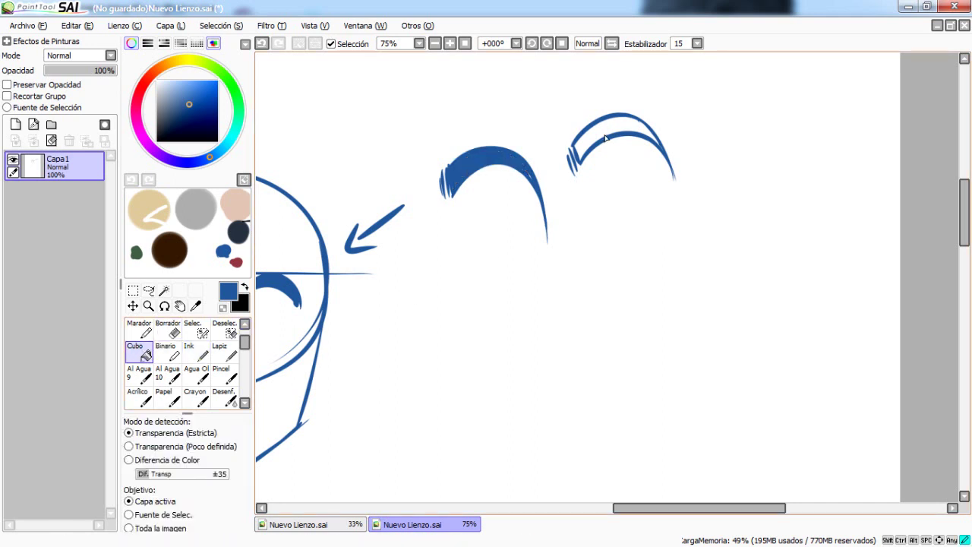
{"action": "left_click", "coordinate": [606, 137]}
{"action": "left_click_drag", "start_coordinate": [662, 117], "coordinate": [612, 124]}
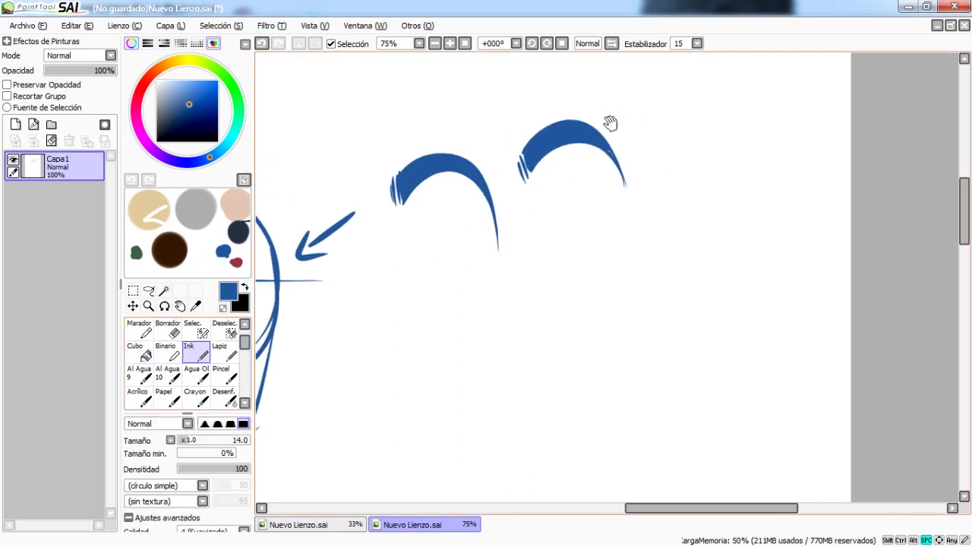
Step: Outline a third eyebrow example facing the opposite way and fill it with blue
{"action": "mouse_move", "coordinate": [655, 188]}
{"action": "left_mouse_down"}
{"action": "mouse_move", "coordinate": [763, 165]}
{"action": "mouse_move", "coordinate": [787, 169]}
{"action": "mouse_move", "coordinate": [765, 165]}
{"action": "left_mouse_up"}
{"action": "key", "text": "ctrl+z"}
{"action": "key", "text": "ctrl+z"}
{"action": "key", "text": "g"}
{"action": "left_click", "coordinate": [683, 161]}
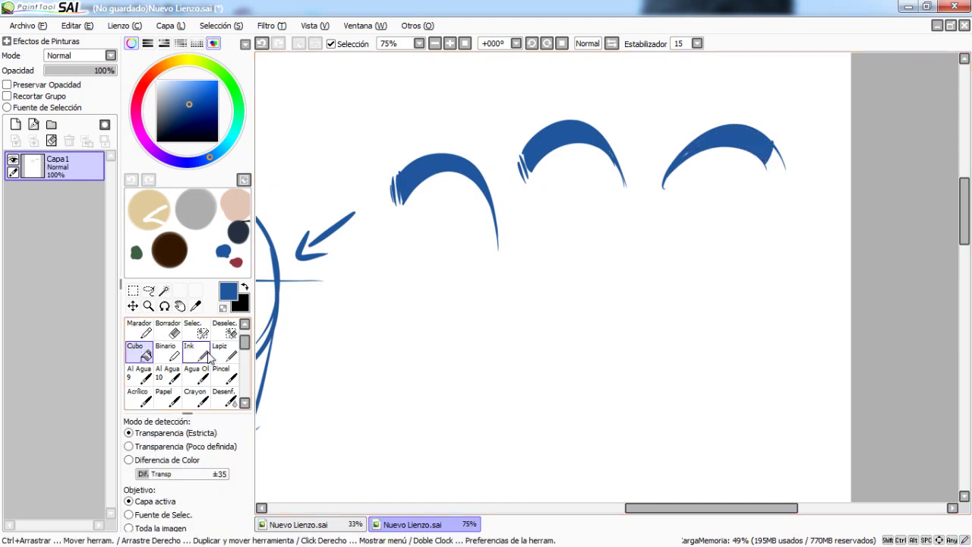
Step: Add short strokes to the outer eyebrow ends on the face and draw two solid oval pupils flanking the centre line
{"action": "mouse_move", "coordinate": [688, 217]}
{"action": "left_mouse_down"}
{"action": "mouse_move", "coordinate": [742, 228]}
{"action": "mouse_move", "coordinate": [835, 191]}
{"action": "left_mouse_up"}
{"action": "left_click_drag", "start_coordinate": [586, 237], "coordinate": [582, 264]}
{"action": "left_click_drag", "start_coordinate": [520, 360], "coordinate": [534, 306]}
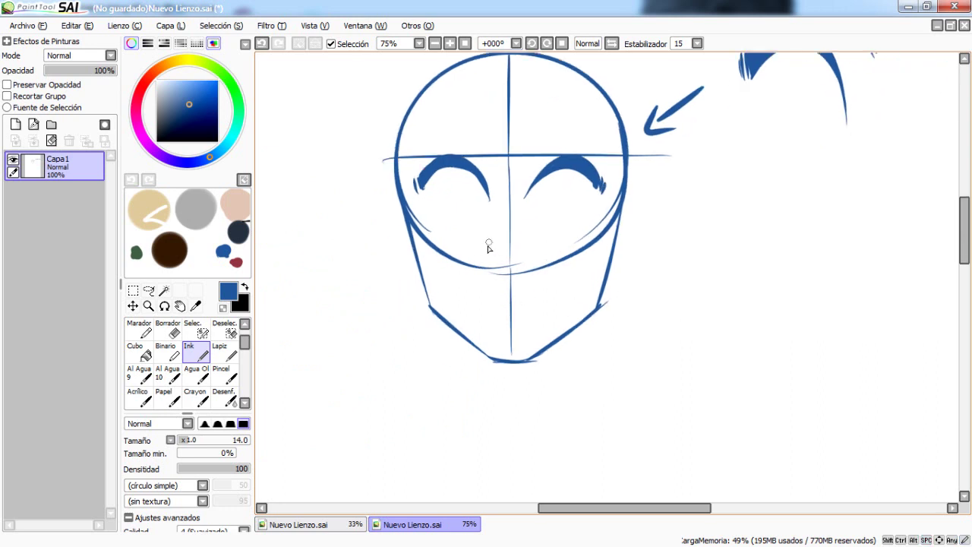
{"action": "key", "text": "ctrl+z"}
{"action": "left_click_drag", "start_coordinate": [490, 232], "coordinate": [490, 239]}
{"action": "key", "text": "ctrl+z"}
{"action": "left_click_drag", "start_coordinate": [529, 232], "coordinate": [532, 239]}
Step: Outline the left eye with a thin arc curving over the pupil and down its outer side
{"action": "left_click_drag", "start_coordinate": [488, 292], "coordinate": [521, 319]}
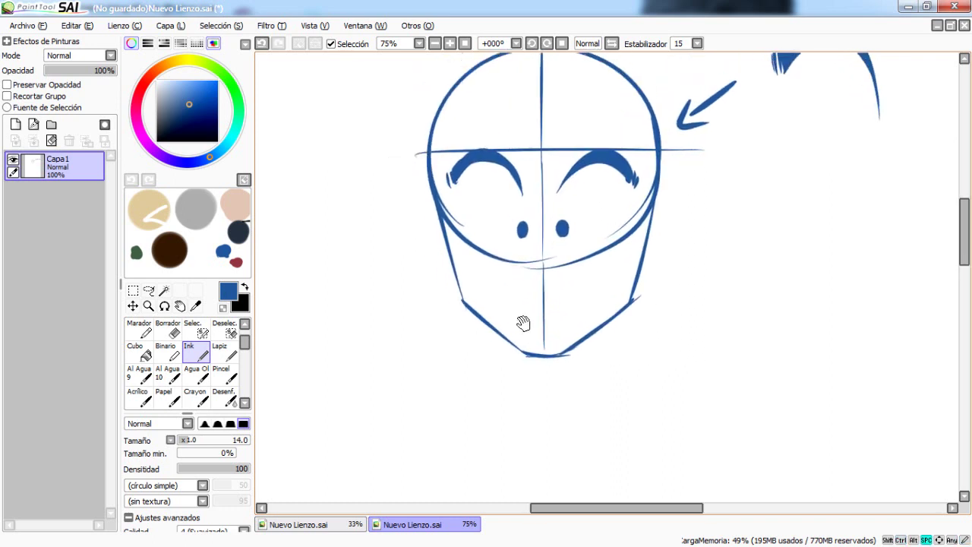
{"action": "mouse_move", "coordinate": [494, 170]}
{"action": "left_mouse_down"}
{"action": "mouse_move", "coordinate": [463, 245]}
{"action": "mouse_move", "coordinate": [441, 215]}
{"action": "mouse_move", "coordinate": [413, 257]}
{"action": "left_mouse_up"}
{"action": "key", "text": "ctrl+z"}
{"action": "key", "text": "ctrl+z"}
{"action": "left_click_drag", "start_coordinate": [459, 226], "coordinate": [414, 258]}
{"action": "key", "text": "ctrl+z"}
{"action": "key", "text": "ctrl+z"}
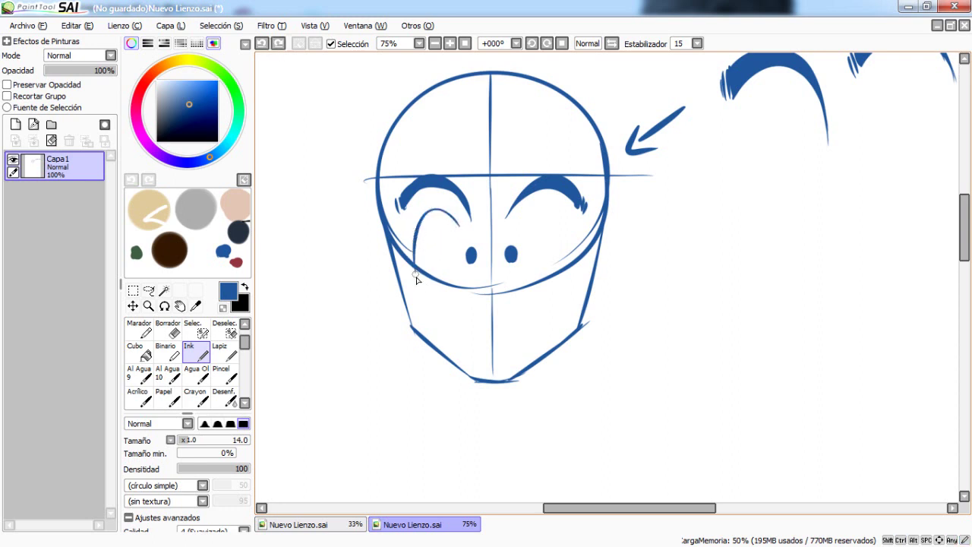
{"action": "key", "text": "ctrl+z"}
Step: Outline the right eye with a mirrored arc and add a short lower stroke beneath each eye
{"action": "mouse_move", "coordinate": [530, 217]}
{"action": "left_mouse_down"}
{"action": "mouse_move", "coordinate": [573, 228]}
{"action": "mouse_move", "coordinate": [570, 279]}
{"action": "left_mouse_up"}
{"action": "key", "text": "ctrl+z"}
{"action": "key", "text": "ctrl+z"}
{"action": "left_click_drag", "start_coordinate": [519, 375], "coordinate": [536, 357]}
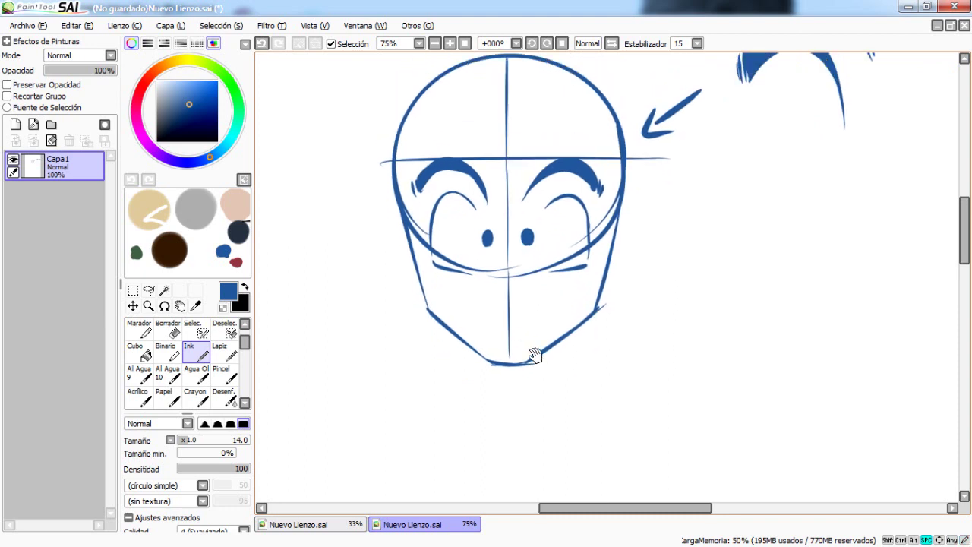
Step: Draw an arrow pointing at the eyes and sketch enlarged eye-outline examples with squared and rounded lower corners beside the head
{"action": "mouse_move", "coordinate": [539, 274]}
{"action": "left_mouse_down"}
{"action": "mouse_move", "coordinate": [426, 317]}
{"action": "mouse_move", "coordinate": [303, 320]}
{"action": "left_mouse_up"}
{"action": "mouse_move", "coordinate": [493, 307]}
{"action": "left_mouse_down"}
{"action": "mouse_move", "coordinate": [434, 298]}
{"action": "mouse_move", "coordinate": [447, 310]}
{"action": "left_mouse_up"}
{"action": "left_click_drag", "start_coordinate": [500, 315], "coordinate": [515, 276]}
{"action": "left_click_drag", "start_coordinate": [592, 216], "coordinate": [591, 302]}
{"action": "left_click_drag", "start_coordinate": [659, 256], "coordinate": [608, 243]}
{"action": "mouse_move", "coordinate": [657, 201]}
{"action": "left_mouse_down"}
{"action": "mouse_move", "coordinate": [603, 284]}
{"action": "mouse_move", "coordinate": [650, 292]}
{"action": "mouse_move", "coordinate": [623, 269]}
{"action": "mouse_move", "coordinate": [688, 283]}
{"action": "left_mouse_up"}
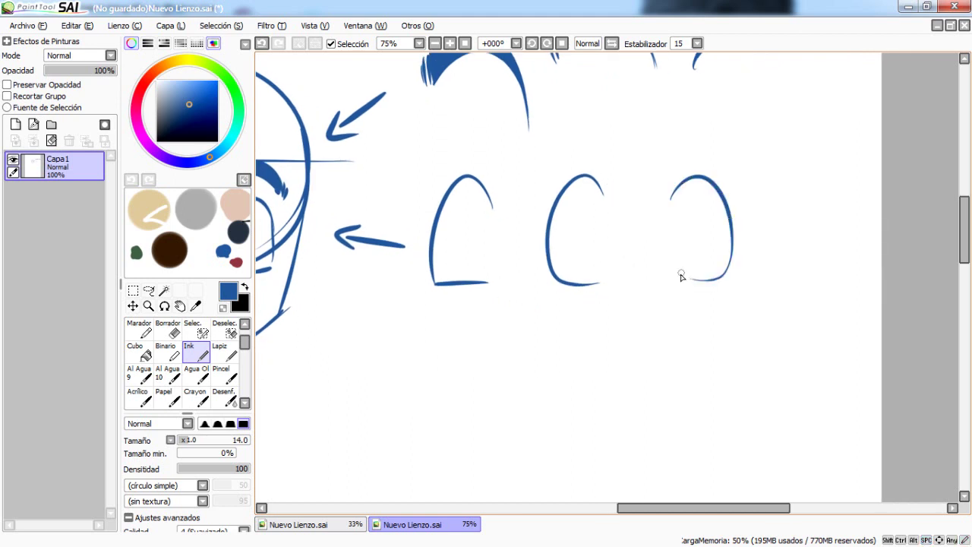
{"action": "left_click_drag", "start_coordinate": [749, 267], "coordinate": [684, 266]}
{"action": "mouse_move", "coordinate": [697, 205]}
{"action": "left_mouse_down"}
{"action": "mouse_move", "coordinate": [759, 292]}
{"action": "mouse_move", "coordinate": [758, 278]}
{"action": "mouse_move", "coordinate": [701, 283]}
{"action": "left_mouse_up"}
{"action": "key", "text": "ctrl+z"}
{"action": "key", "text": "ctrl+z"}
Step: Sketch a small pointed nose on the centre line just below the eyes
{"action": "left_click_drag", "start_coordinate": [472, 337], "coordinate": [684, 328]}
{"action": "left_click_drag", "start_coordinate": [441, 365], "coordinate": [622, 338]}
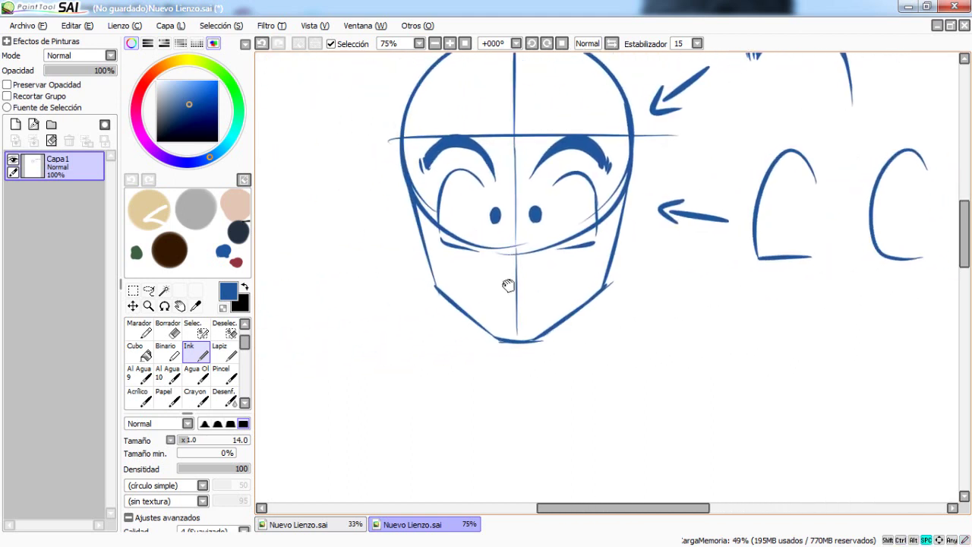
{"action": "left_click_drag", "start_coordinate": [506, 282], "coordinate": [509, 246]}
{"action": "left_click_drag", "start_coordinate": [519, 196], "coordinate": [512, 175]}
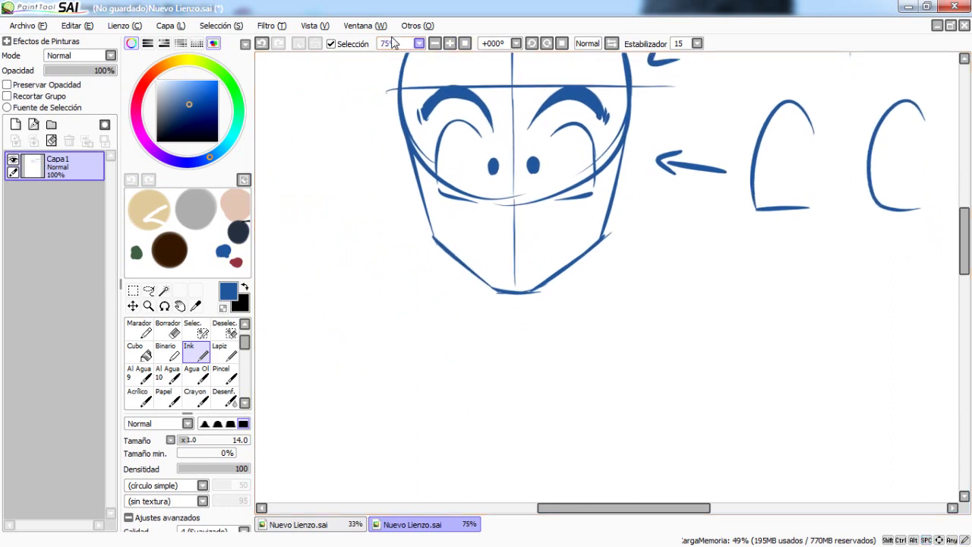
{"action": "scroll", "coordinate": [473, 193], "scroll_direction": "up", "scroll_amount": 1}
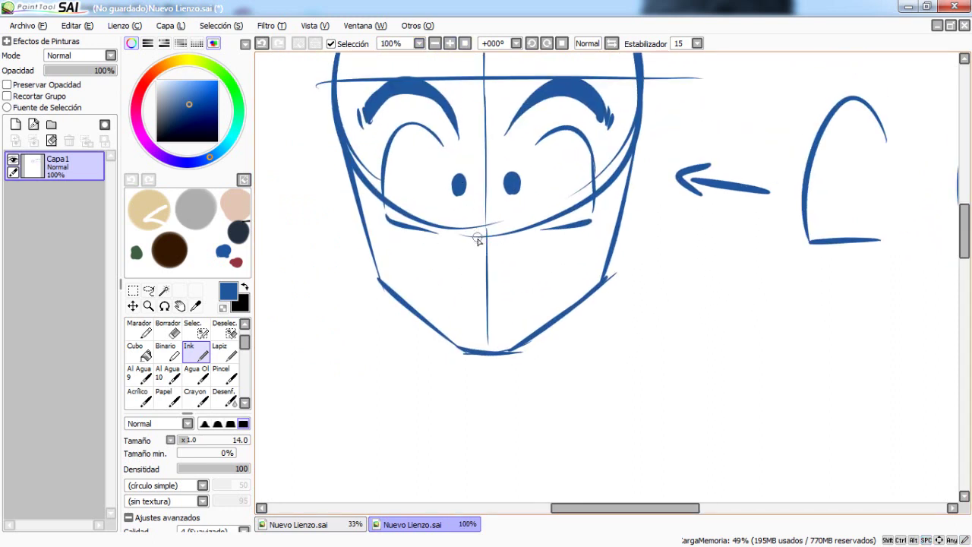
{"action": "key", "text": "ctrl+z"}
{"action": "left_click_drag", "start_coordinate": [480, 239], "coordinate": [500, 269]}
{"action": "key", "text": "ctrl+z"}
Step: Draw an arrow pointing at the nose and sketch enlarged nose examples beside the face
{"action": "scroll", "coordinate": [471, 261], "scroll_direction": "right", "scroll_amount": 3}
{"action": "mouse_move", "coordinate": [728, 363]}
{"action": "left_mouse_down"}
{"action": "mouse_move", "coordinate": [544, 278]}
{"action": "mouse_move", "coordinate": [573, 275]}
{"action": "left_mouse_up"}
{"action": "left_click_drag", "start_coordinate": [831, 344], "coordinate": [556, 244]}
{"action": "mouse_move", "coordinate": [557, 192]}
{"action": "left_mouse_down"}
{"action": "mouse_move", "coordinate": [554, 304]}
{"action": "mouse_move", "coordinate": [613, 308]}
{"action": "mouse_move", "coordinate": [528, 294]}
{"action": "mouse_move", "coordinate": [579, 330]}
{"action": "mouse_move", "coordinate": [629, 310]}
{"action": "mouse_move", "coordinate": [600, 296]}
{"action": "mouse_move", "coordinate": [623, 274]}
{"action": "mouse_move", "coordinate": [625, 327]}
{"action": "mouse_move", "coordinate": [565, 311]}
{"action": "left_mouse_up"}
{"action": "left_click_drag", "start_coordinate": [614, 186], "coordinate": [611, 271]}
{"action": "mouse_move", "coordinate": [610, 180]}
{"action": "left_mouse_down"}
{"action": "mouse_move", "coordinate": [619, 294]}
{"action": "mouse_move", "coordinate": [601, 276]}
{"action": "mouse_move", "coordinate": [659, 291]}
{"action": "mouse_move", "coordinate": [636, 330]}
{"action": "mouse_move", "coordinate": [615, 306]}
{"action": "mouse_move", "coordinate": [582, 341]}
{"action": "left_mouse_up"}
{"action": "key", "text": "ctrl+z"}
Step: Draw the mouth with a short lower-lip stroke below the nose, and sketch an enlarged wavy mouth example with arrows at its bends
{"action": "left_click_drag", "start_coordinate": [500, 278], "coordinate": [507, 255]}
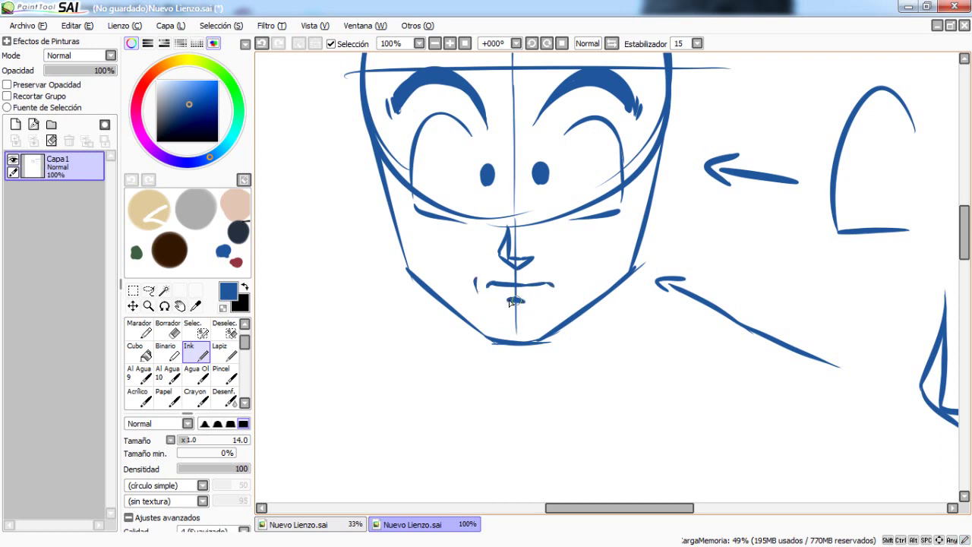
{"action": "left_click_drag", "start_coordinate": [590, 343], "coordinate": [469, 308]}
{"action": "left_click_drag", "start_coordinate": [744, 459], "coordinate": [547, 302]}
{"action": "mouse_move", "coordinate": [577, 344]}
{"action": "left_mouse_down"}
{"action": "mouse_move", "coordinate": [502, 289]}
{"action": "mouse_move", "coordinate": [676, 304]}
{"action": "left_mouse_up"}
{"action": "mouse_move", "coordinate": [505, 275]}
{"action": "left_mouse_down"}
{"action": "mouse_move", "coordinate": [504, 256]}
{"action": "mouse_move", "coordinate": [517, 264]}
{"action": "left_mouse_up"}
{"action": "left_click_drag", "start_coordinate": [519, 245], "coordinate": [512, 263]}
{"action": "left_click_drag", "start_coordinate": [684, 224], "coordinate": [663, 258]}
{"action": "left_click_drag", "start_coordinate": [588, 346], "coordinate": [588, 296]}
{"action": "left_click_drag", "start_coordinate": [579, 315], "coordinate": [602, 315]}
{"action": "left_click_drag", "start_coordinate": [565, 368], "coordinate": [572, 322]}
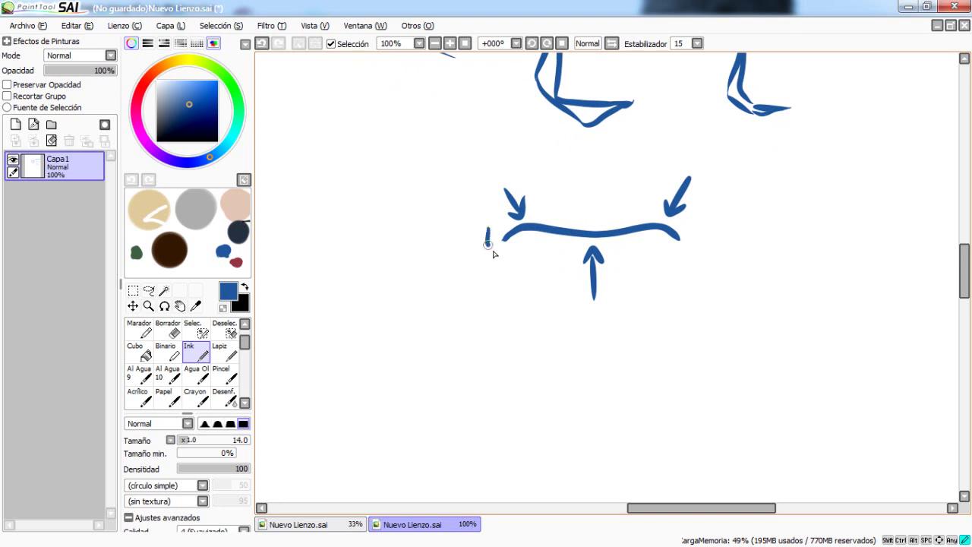
{"action": "key", "text": "ctrl+z"}
Step: Sketch a second enlarged mouth example beside the first, with a thick filled lower-lip bar beneath it
{"action": "left_click_drag", "start_coordinate": [633, 304], "coordinate": [462, 292]}
{"action": "left_click_drag", "start_coordinate": [620, 207], "coordinate": [787, 212]}
{"action": "mouse_move", "coordinate": [674, 249]}
{"action": "left_mouse_down"}
{"action": "mouse_move", "coordinate": [732, 242]}
{"action": "mouse_move", "coordinate": [668, 310]}
{"action": "mouse_move", "coordinate": [643, 372]}
{"action": "mouse_move", "coordinate": [521, 282]}
{"action": "left_mouse_up"}
{"action": "key", "text": "ctrl+z"}
{"action": "key", "text": "ctrl+z"}
Step: Add thin wrinkle lines beneath both eyes and repeat them under the enlarged square-cornered eye examples
{"action": "left_click_drag", "start_coordinate": [456, 248], "coordinate": [505, 256]}
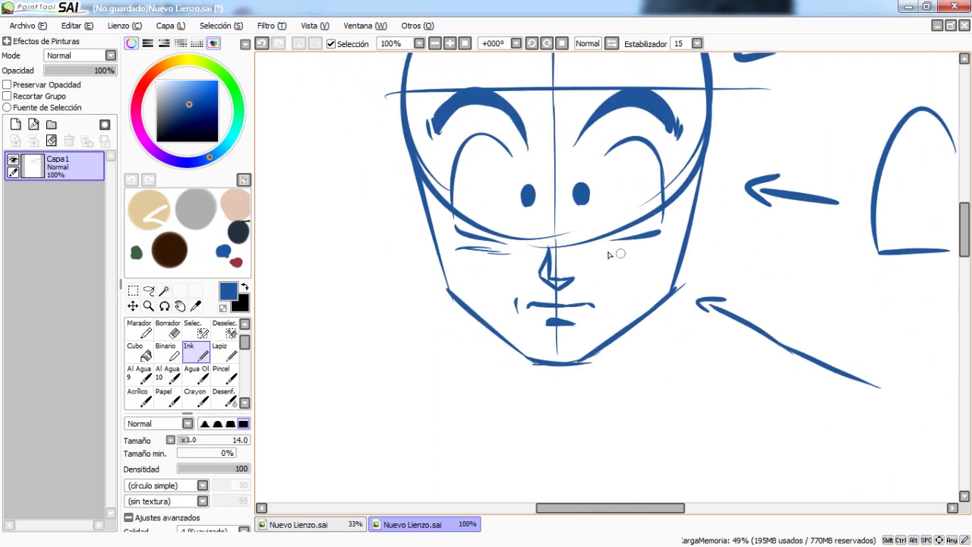
{"action": "mouse_move", "coordinate": [596, 254]}
{"action": "left_mouse_down"}
{"action": "mouse_move", "coordinate": [647, 248]}
{"action": "mouse_move", "coordinate": [627, 281]}
{"action": "left_mouse_up"}
{"action": "mouse_move", "coordinate": [807, 300]}
{"action": "left_mouse_down"}
{"action": "mouse_move", "coordinate": [658, 254]}
{"action": "mouse_move", "coordinate": [618, 162]}
{"action": "mouse_move", "coordinate": [482, 182]}
{"action": "left_mouse_up"}
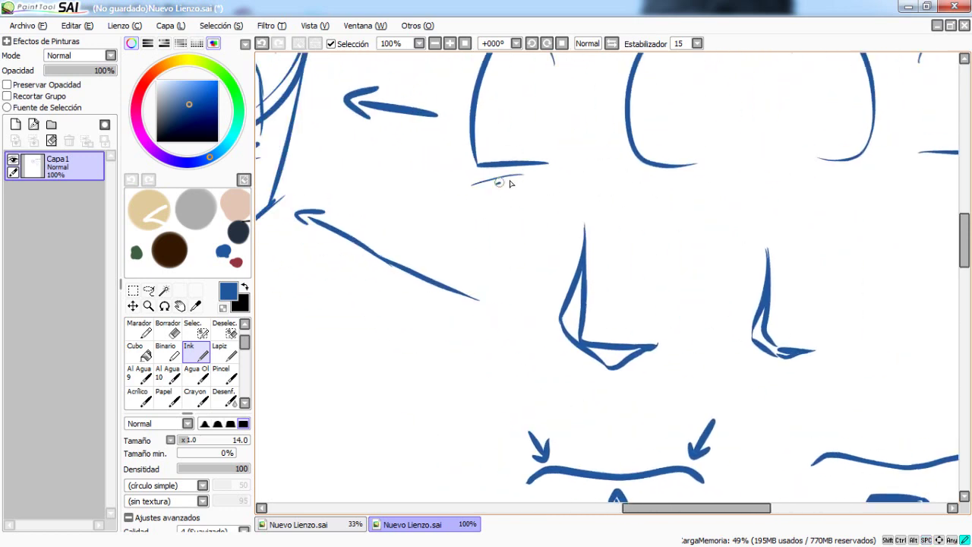
{"action": "mouse_move", "coordinate": [914, 171]}
{"action": "left_mouse_down"}
{"action": "mouse_move", "coordinate": [699, 206]}
{"action": "mouse_move", "coordinate": [778, 207]}
{"action": "left_mouse_up"}
{"action": "mouse_move", "coordinate": [656, 231]}
{"action": "left_mouse_down"}
{"action": "mouse_move", "coordinate": [767, 234]}
{"action": "mouse_move", "coordinate": [643, 260]}
{"action": "mouse_move", "coordinate": [686, 273]}
{"action": "mouse_move", "coordinate": [719, 304]}
{"action": "mouse_move", "coordinate": [708, 271]}
{"action": "left_mouse_up"}
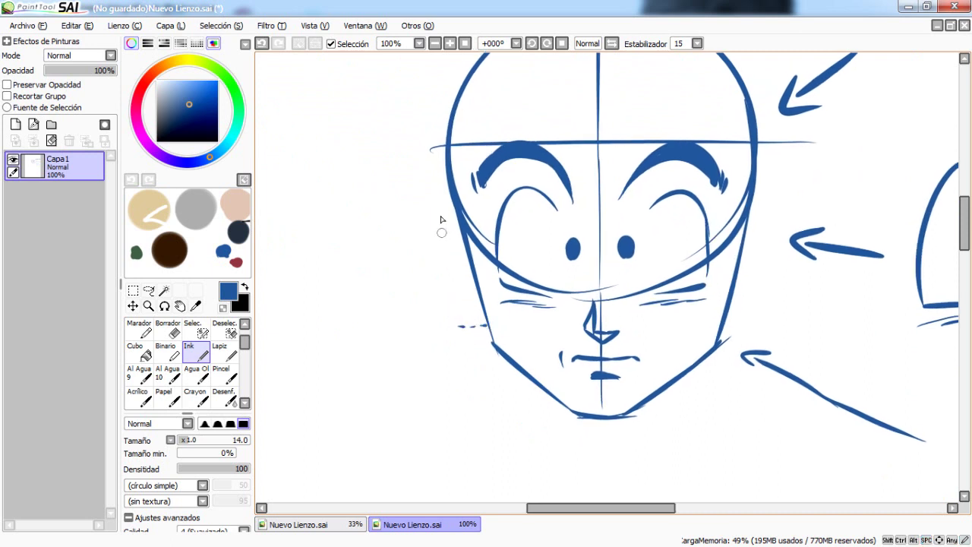
Step: Mark short dashed guides for the ears' height beside the head and outline both ears between them
{"action": "left_click_drag", "start_coordinate": [703, 261], "coordinate": [669, 255]}
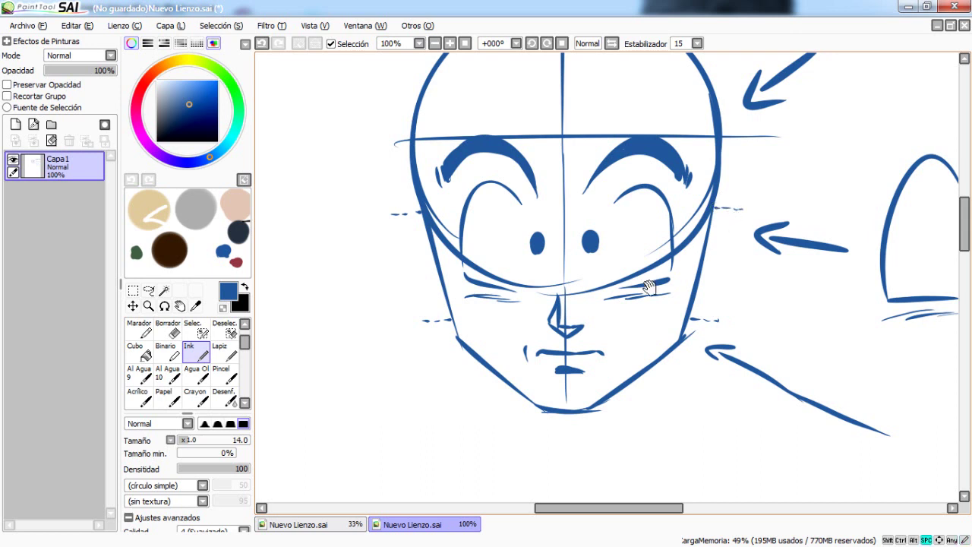
{"action": "left_click_drag", "start_coordinate": [556, 332], "coordinate": [629, 342]}
{"action": "left_click_drag", "start_coordinate": [495, 231], "coordinate": [474, 266]}
{"action": "key", "text": "ctrl+z"}
{"action": "key", "text": "ctrl+z"}
{"action": "mouse_move", "coordinate": [467, 225]}
{"action": "left_mouse_down"}
{"action": "mouse_move", "coordinate": [474, 269]}
{"action": "mouse_move", "coordinate": [518, 327]}
{"action": "left_mouse_up"}
{"action": "left_click_drag", "start_coordinate": [599, 332], "coordinate": [532, 314]}
{"action": "mouse_move", "coordinate": [722, 199]}
{"action": "left_mouse_down"}
{"action": "mouse_move", "coordinate": [748, 266]}
{"action": "mouse_move", "coordinate": [701, 313]}
{"action": "left_mouse_up"}
{"action": "left_click_drag", "start_coordinate": [519, 347], "coordinate": [584, 332]}
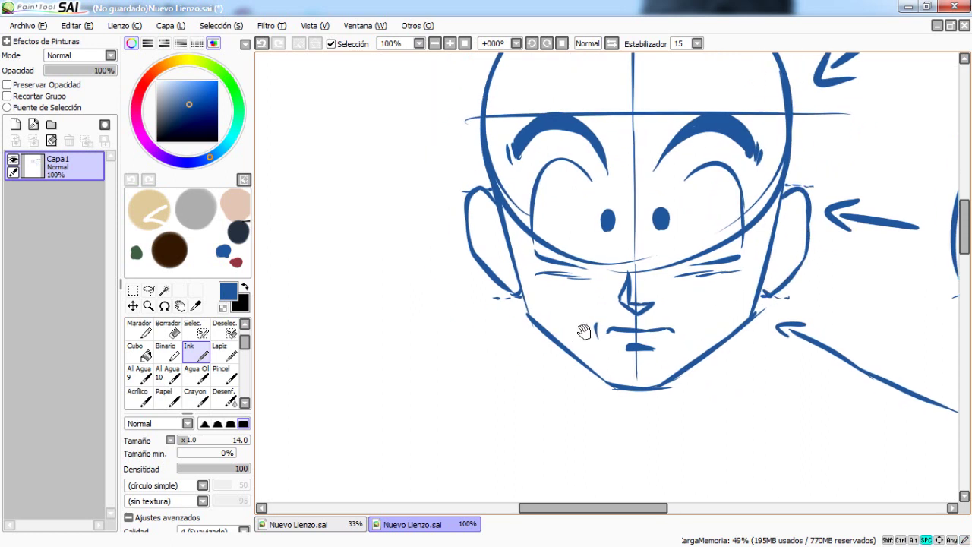
Step: Draw the inner contour lines inside both ears
{"action": "key", "text": "ctrl+z"}
{"action": "mouse_move", "coordinate": [481, 203]}
{"action": "left_mouse_down"}
{"action": "mouse_move", "coordinate": [494, 237]}
{"action": "mouse_move", "coordinate": [371, 232]}
{"action": "left_mouse_up"}
{"action": "left_click_drag", "start_coordinate": [655, 182], "coordinate": [672, 215]}
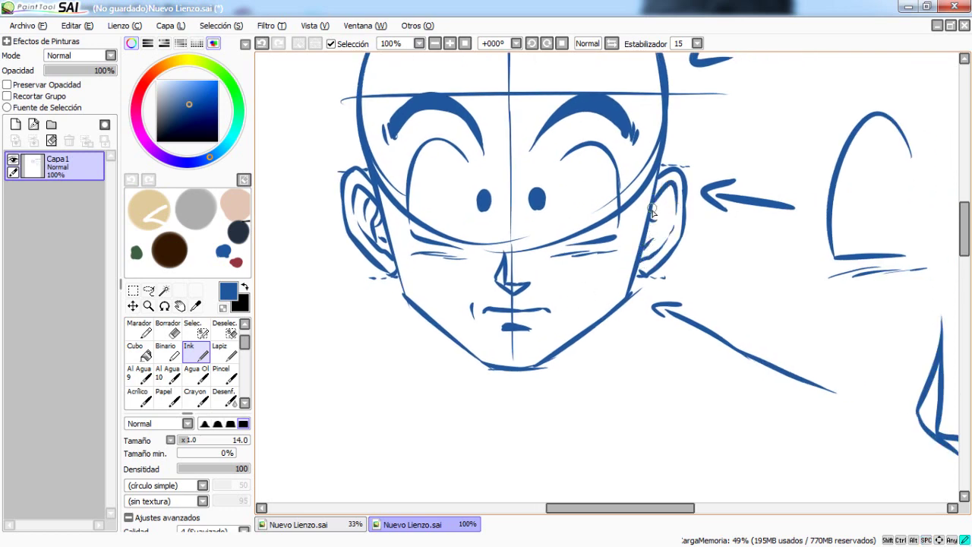
{"action": "mouse_move", "coordinate": [664, 203]}
{"action": "left_mouse_down"}
{"action": "mouse_move", "coordinate": [586, 274]}
{"action": "mouse_move", "coordinate": [569, 241]}
{"action": "mouse_move", "coordinate": [661, 208]}
{"action": "mouse_move", "coordinate": [637, 167]}
{"action": "mouse_move", "coordinate": [571, 255]}
{"action": "mouse_move", "coordinate": [668, 296]}
{"action": "mouse_move", "coordinate": [586, 235]}
{"action": "left_mouse_up"}
Step: Sketch an enlarged ear example with its inner folds beside the enlarged nose examples
{"action": "mouse_move", "coordinate": [590, 176]}
{"action": "left_mouse_down"}
{"action": "mouse_move", "coordinate": [649, 205]}
{"action": "mouse_move", "coordinate": [628, 240]}
{"action": "mouse_move", "coordinate": [651, 283]}
{"action": "left_mouse_up"}
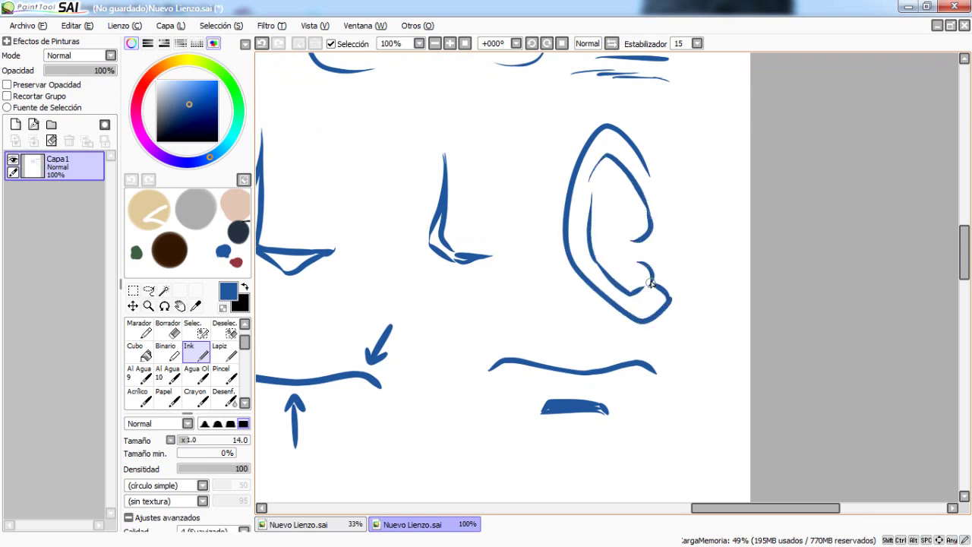
{"action": "left_click_drag", "start_coordinate": [623, 209], "coordinate": [642, 282]}
{"action": "left_click_drag", "start_coordinate": [633, 174], "coordinate": [600, 215]}
{"action": "mouse_move", "coordinate": [617, 310]}
{"action": "left_mouse_down"}
{"action": "mouse_move", "coordinate": [587, 275]}
{"action": "mouse_move", "coordinate": [630, 230]}
{"action": "mouse_move", "coordinate": [618, 284]}
{"action": "left_mouse_up"}
Step: Draw the outer contour of a second enlarged ear in blue below the mouth examples, redoing the curve until it is smooth
{"action": "left_click_drag", "start_coordinate": [577, 215], "coordinate": [597, 445]}
{"action": "key", "text": "ctrl+z"}
{"action": "left_click_drag", "start_coordinate": [583, 256], "coordinate": [636, 481]}
{"action": "key", "text": "ctrl+z"}
{"action": "mouse_move", "coordinate": [628, 301]}
{"action": "left_mouse_down"}
{"action": "mouse_move", "coordinate": [614, 228]}
{"action": "mouse_move", "coordinate": [582, 363]}
{"action": "mouse_move", "coordinate": [656, 384]}
{"action": "left_mouse_up"}
{"action": "left_click_drag", "start_coordinate": [429, 302], "coordinate": [452, 308]}
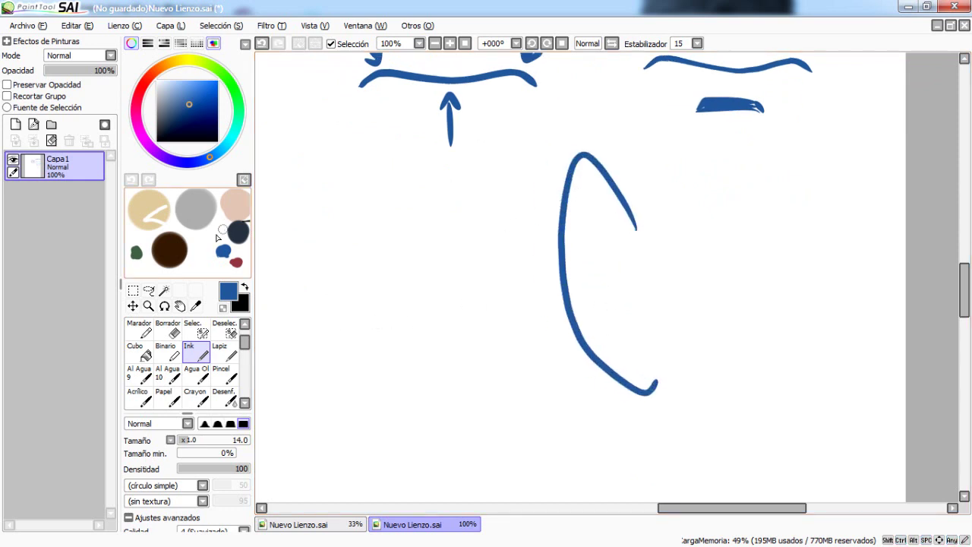
Step: Draw the second ear example's upper inner rim in dark red and its lower inner contour in dark green
{"action": "left_click_drag", "start_coordinate": [157, 77], "coordinate": [144, 85]}
{"action": "left_click_drag", "start_coordinate": [196, 125], "coordinate": [191, 115]}
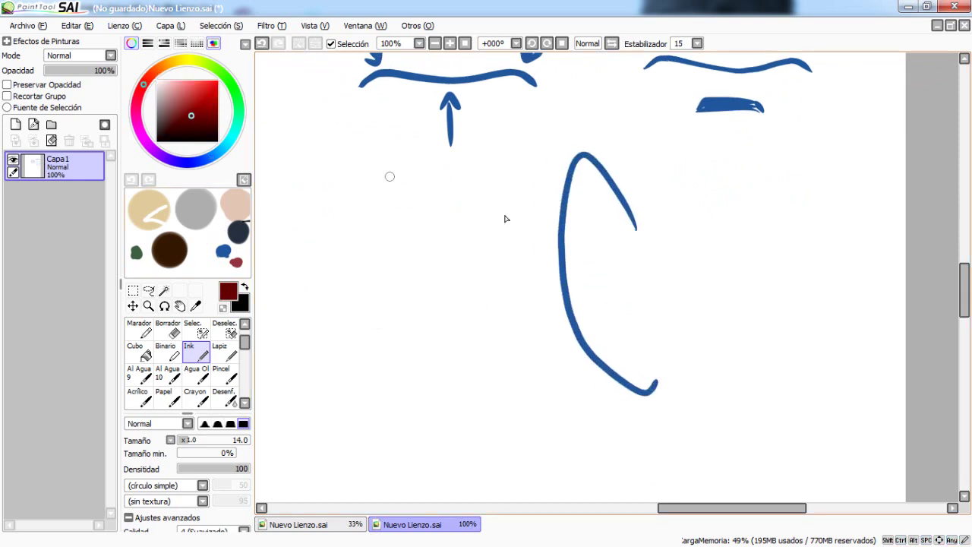
{"action": "mouse_move", "coordinate": [638, 288]}
{"action": "left_mouse_down"}
{"action": "mouse_move", "coordinate": [597, 202]}
{"action": "mouse_move", "coordinate": [578, 243]}
{"action": "left_mouse_up"}
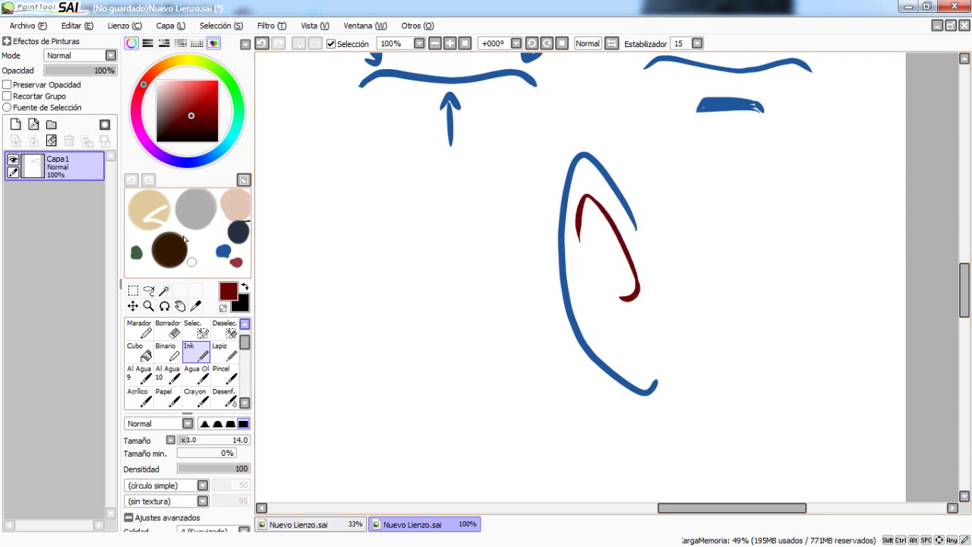
{"action": "left_click_drag", "start_coordinate": [236, 97], "coordinate": [234, 89]}
{"action": "left_click", "coordinate": [199, 120]}
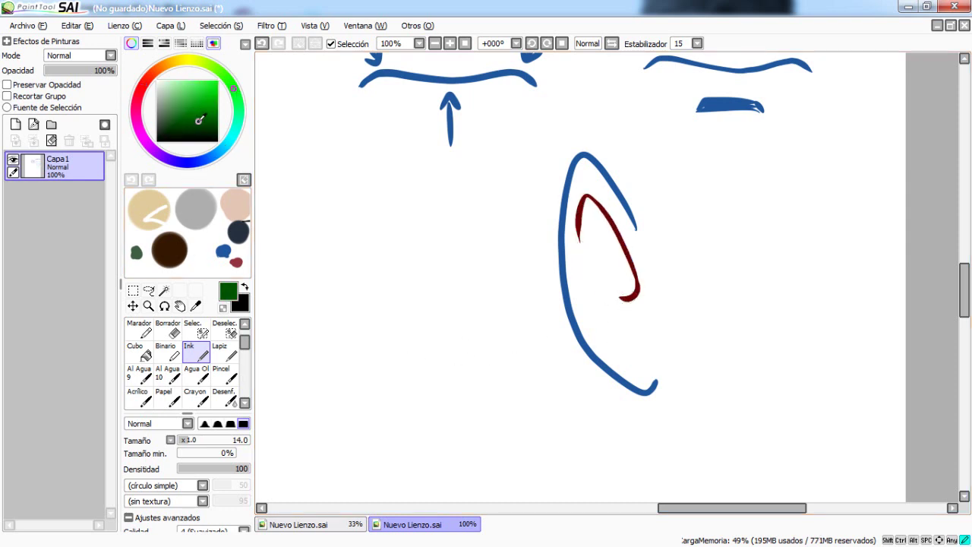
{"action": "mouse_move", "coordinate": [580, 278]}
{"action": "left_mouse_down"}
{"action": "mouse_move", "coordinate": [626, 348]}
{"action": "mouse_move", "coordinate": [634, 337]}
{"action": "mouse_move", "coordinate": [623, 327]}
{"action": "mouse_move", "coordinate": [644, 354]}
{"action": "left_mouse_up"}
{"action": "key", "text": "ctrl+z"}
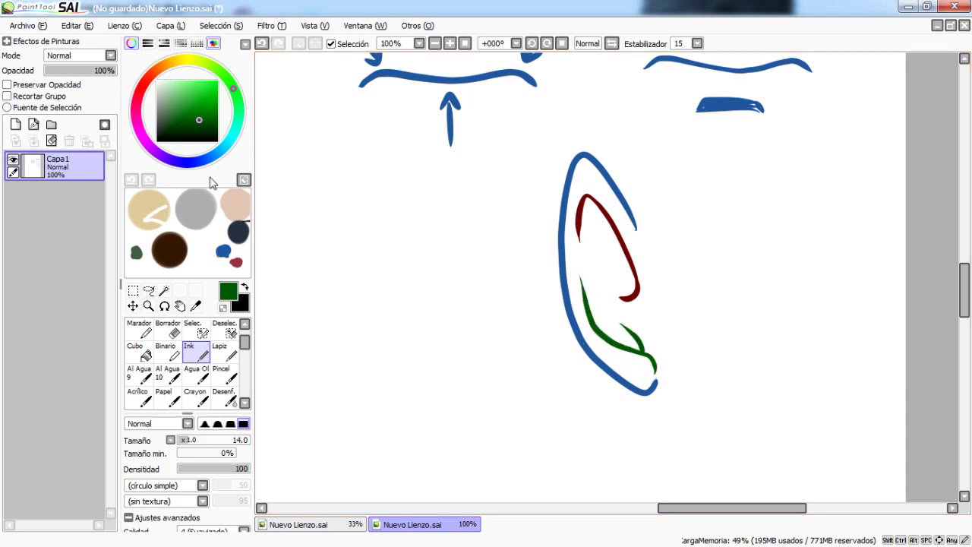
Step: Draw the ear example's middle fold in orange and the small upper fold line in purple
{"action": "left_click_drag", "start_coordinate": [190, 64], "coordinate": [164, 65]}
{"action": "left_click", "coordinate": [199, 100]}
{"action": "key", "text": "ctrl+z"}
{"action": "mouse_move", "coordinate": [613, 270]}
{"action": "left_mouse_down"}
{"action": "mouse_move", "coordinate": [608, 306]}
{"action": "mouse_move", "coordinate": [623, 344]}
{"action": "left_mouse_up"}
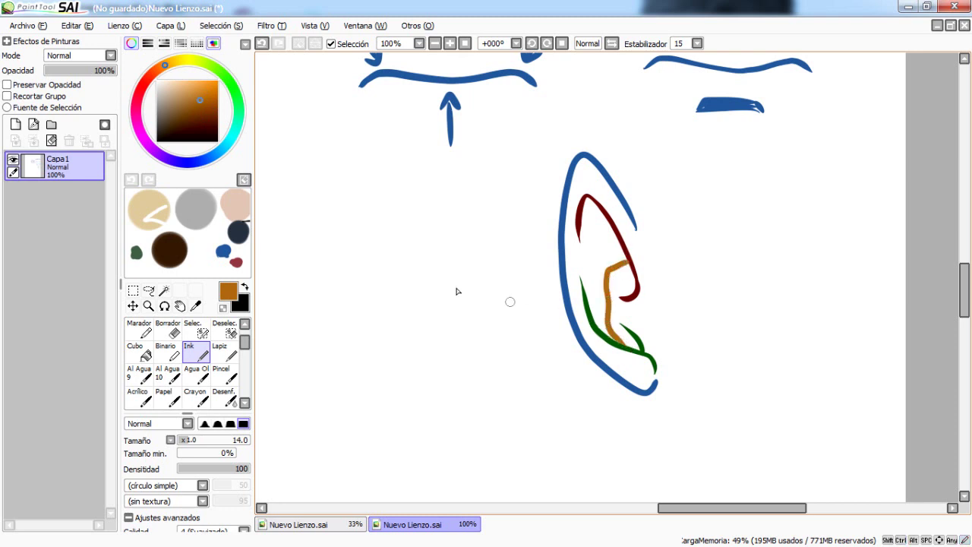
{"action": "left_click", "coordinate": [147, 145]}
{"action": "left_click_drag", "start_coordinate": [607, 221], "coordinate": [593, 262]}
{"action": "scroll", "coordinate": [419, 350], "scroll_direction": "left", "scroll_amount": 1}
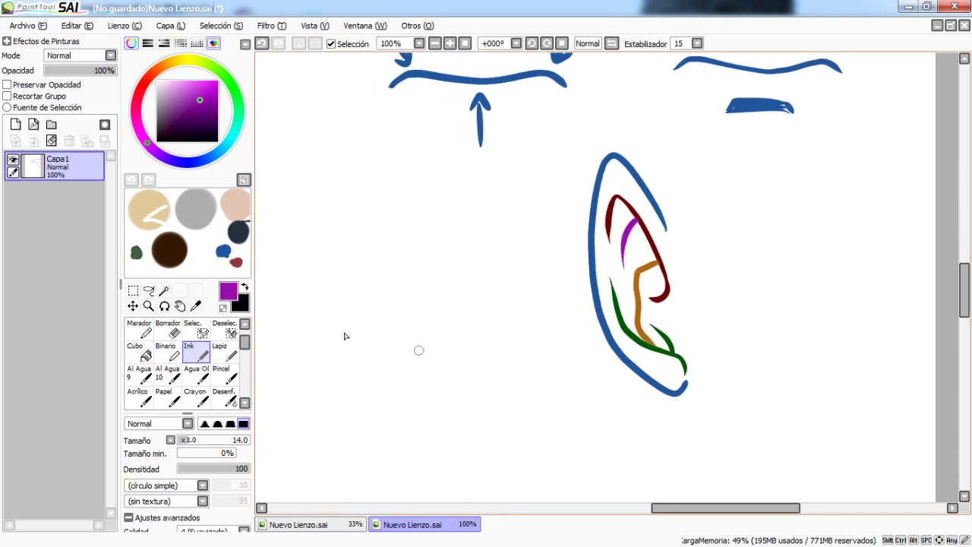
Step: Restore the blue brush colour and trim the top of the coloured ear's outer contour with the eraser
{"action": "left_click", "coordinate": [225, 249]}
{"action": "key", "text": "e"}
{"action": "mouse_move", "coordinate": [631, 165]}
{"action": "left_mouse_down"}
{"action": "mouse_move", "coordinate": [608, 152]}
{"action": "mouse_move", "coordinate": [598, 171]}
{"action": "mouse_move", "coordinate": [629, 167]}
{"action": "left_mouse_up"}
{"action": "key", "text": "e"}
{"action": "scroll", "coordinate": [582, 343], "scroll_direction": "right", "scroll_amount": 2}
{"action": "scroll", "coordinate": [582, 343], "scroll_direction": "down", "scroll_amount": 1}
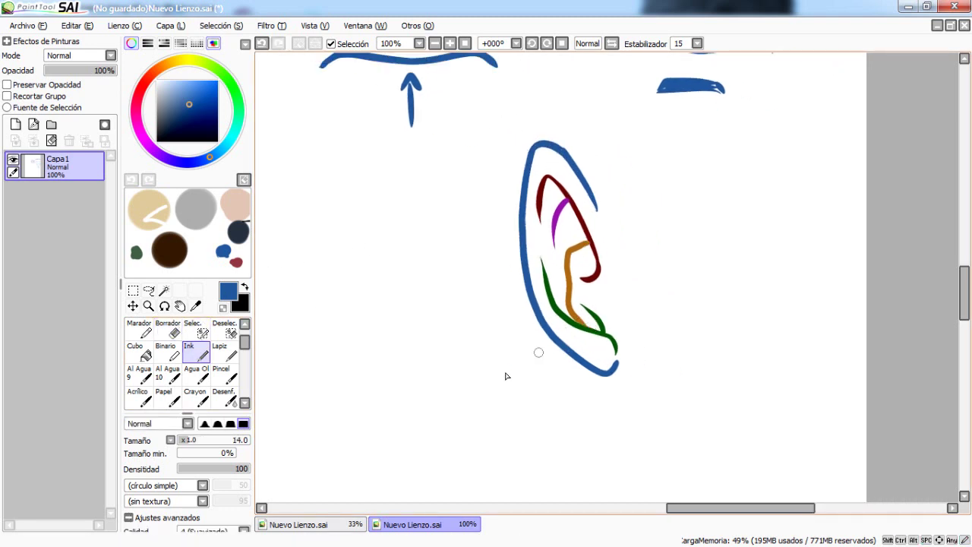
Step: Add a new layer above the sketch layer and set the brush colour to black
{"action": "left_click_drag", "start_coordinate": [531, 405], "coordinate": [578, 337]}
{"action": "left_click_drag", "start_coordinate": [651, 226], "coordinate": [602, 247]}
{"action": "left_click_drag", "start_coordinate": [615, 254], "coordinate": [599, 246]}
{"action": "left_click_drag", "start_coordinate": [488, 287], "coordinate": [548, 279]}
{"action": "mouse_move", "coordinate": [556, 218]}
{"action": "left_mouse_down"}
{"action": "mouse_move", "coordinate": [677, 326]}
{"action": "mouse_move", "coordinate": [595, 190]}
{"action": "mouse_move", "coordinate": [585, 346]}
{"action": "mouse_move", "coordinate": [524, 312]}
{"action": "mouse_move", "coordinate": [540, 302]}
{"action": "mouse_move", "coordinate": [566, 353]}
{"action": "left_mouse_up"}
{"action": "left_click", "coordinate": [16, 124]}
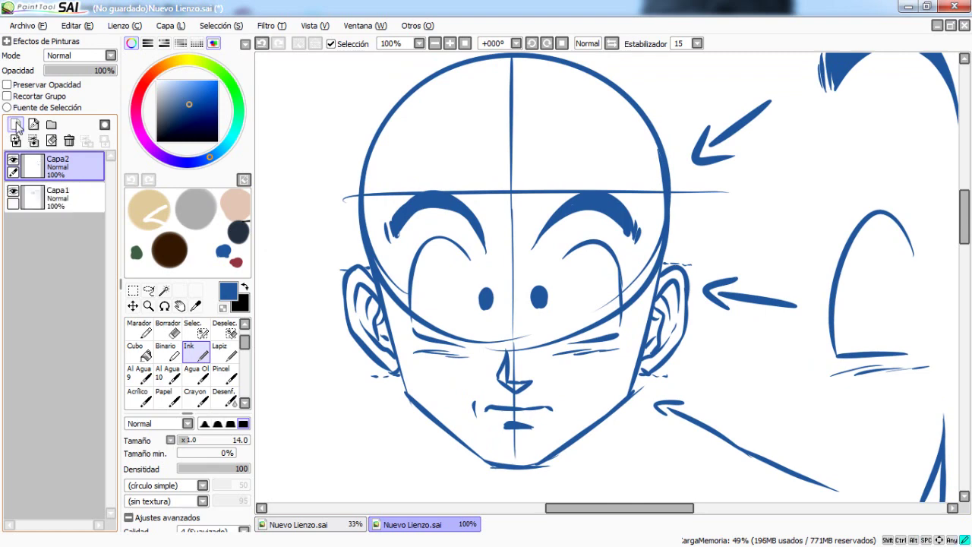
{"action": "left_click_drag", "start_coordinate": [360, 278], "coordinate": [401, 258]}
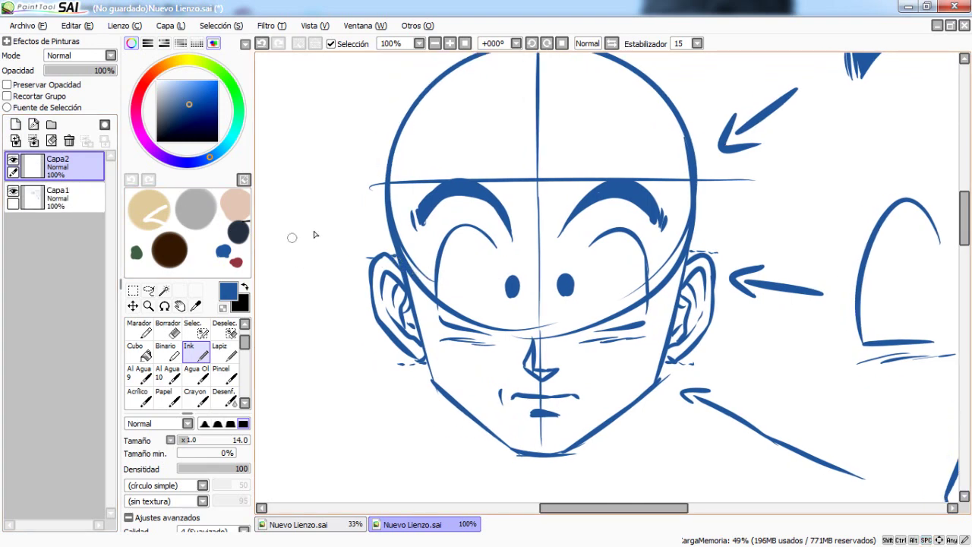
{"action": "left_click", "coordinate": [158, 141]}
{"action": "mouse_move", "coordinate": [424, 335]}
{"action": "left_mouse_down"}
{"action": "mouse_move", "coordinate": [418, 281]}
{"action": "mouse_move", "coordinate": [422, 313]}
{"action": "left_mouse_up"}
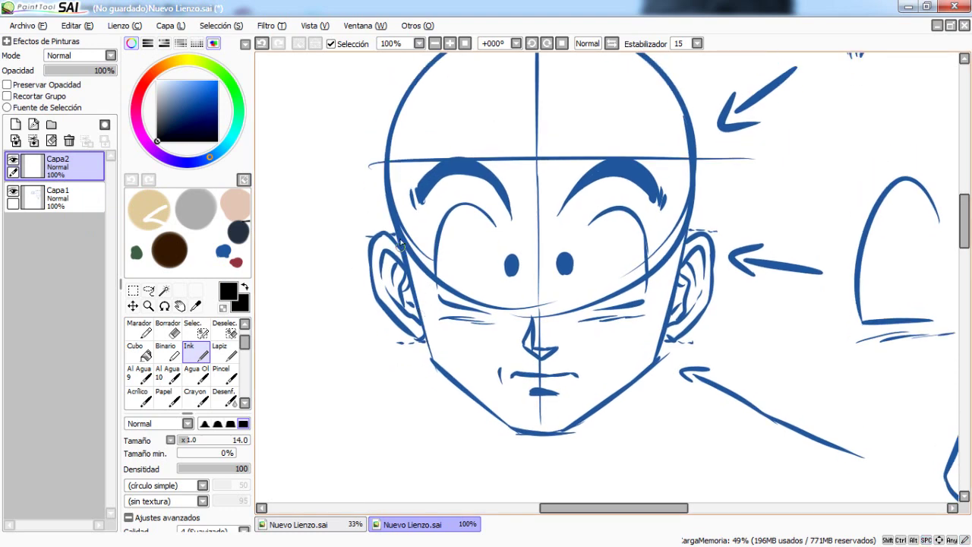
Step: On layer Capa1, erase the vertical centre line above the nose and the horizontal eyebrow guide
{"action": "left_click", "coordinate": [57, 196]}
{"action": "left_click", "coordinate": [169, 329]}
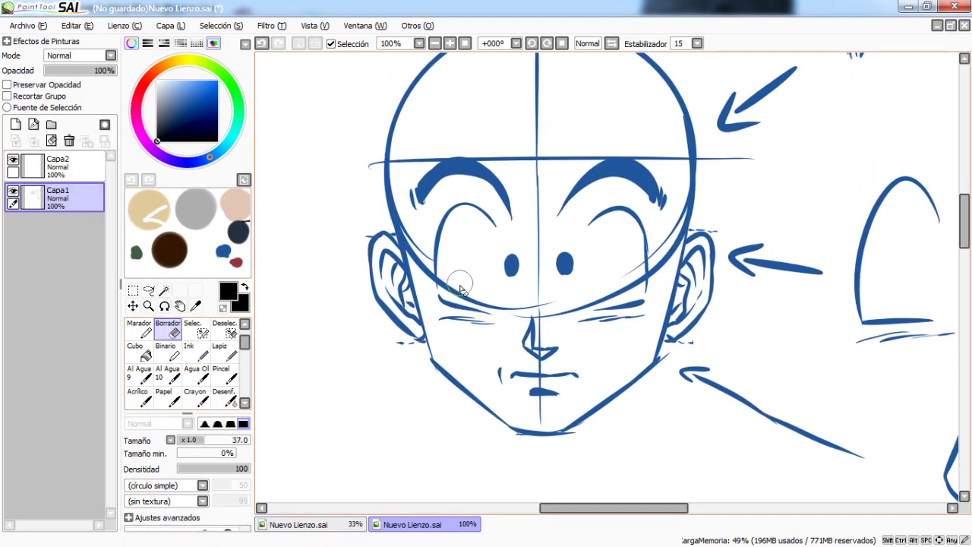
{"action": "mouse_move", "coordinate": [450, 279]}
{"action": "left_mouse_down"}
{"action": "mouse_move", "coordinate": [460, 281]}
{"action": "mouse_move", "coordinate": [450, 268]}
{"action": "mouse_move", "coordinate": [492, 304]}
{"action": "mouse_move", "coordinate": [534, 308]}
{"action": "mouse_move", "coordinate": [544, 187]}
{"action": "mouse_move", "coordinate": [536, 87]}
{"action": "left_mouse_up"}
{"action": "scroll", "coordinate": [527, 222], "scroll_direction": "up", "scroll_amount": 3}
{"action": "left_click_drag", "start_coordinate": [527, 208], "coordinate": [524, 130]}
{"action": "scroll", "coordinate": [549, 202], "scroll_direction": "down", "scroll_amount": 2}
{"action": "mouse_move", "coordinate": [591, 209]}
{"action": "left_mouse_down"}
{"action": "mouse_move", "coordinate": [648, 206]}
{"action": "mouse_move", "coordinate": [619, 202]}
{"action": "mouse_move", "coordinate": [673, 215]}
{"action": "left_mouse_up"}
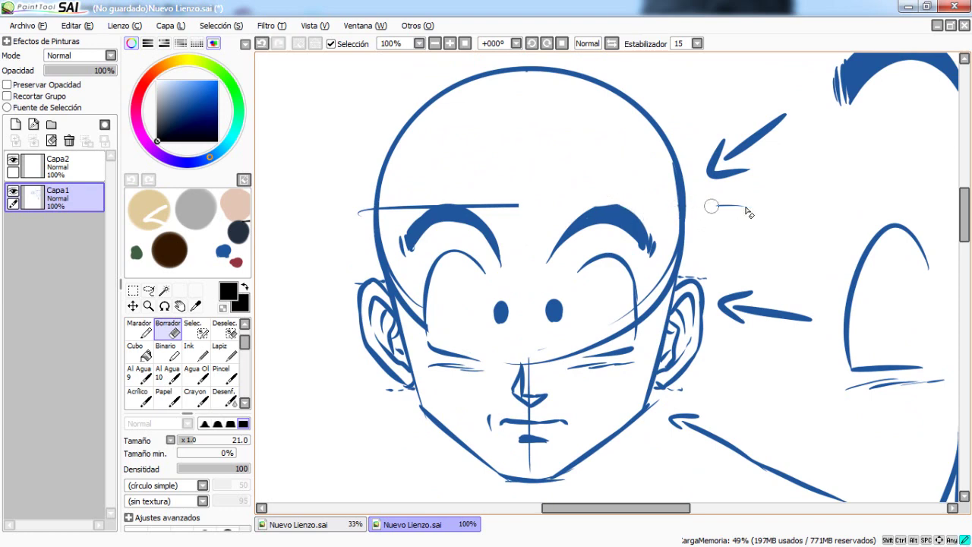
{"action": "mouse_move", "coordinate": [437, 200]}
{"action": "left_mouse_down"}
{"action": "mouse_move", "coordinate": [477, 194]}
{"action": "mouse_move", "coordinate": [489, 209]}
{"action": "mouse_move", "coordinate": [431, 211]}
{"action": "mouse_move", "coordinate": [458, 201]}
{"action": "left_mouse_up"}
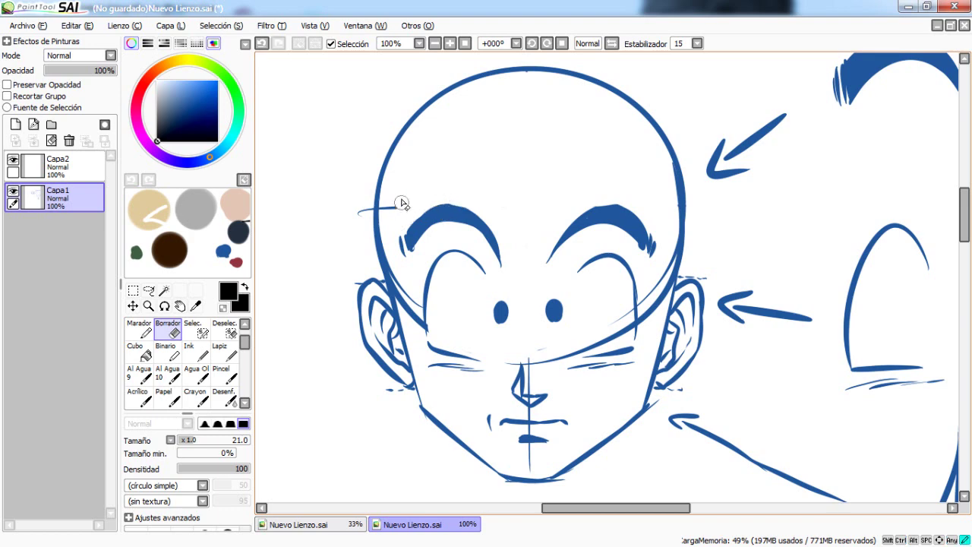
Step: Erase the remaining circle arcs, the centre line through the nose and mouth, and the dashed ear guides
{"action": "left_click_drag", "start_coordinate": [370, 220], "coordinate": [385, 169]}
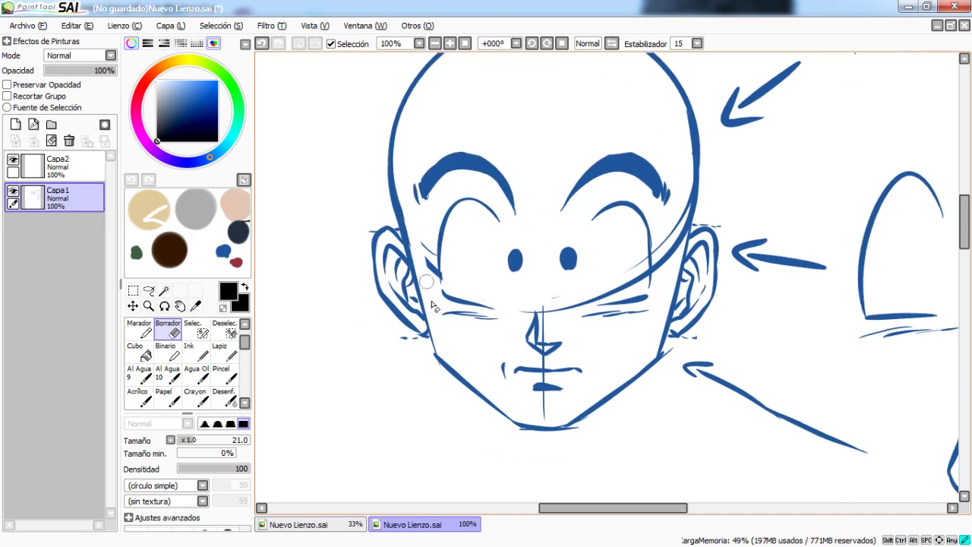
{"action": "mouse_move", "coordinate": [586, 297]}
{"action": "left_mouse_down"}
{"action": "mouse_move", "coordinate": [521, 275]}
{"action": "mouse_move", "coordinate": [575, 259]}
{"action": "mouse_move", "coordinate": [600, 235]}
{"action": "mouse_move", "coordinate": [618, 152]}
{"action": "mouse_move", "coordinate": [595, 196]}
{"action": "left_mouse_up"}
{"action": "scroll", "coordinate": [531, 235], "scroll_direction": "down", "scroll_amount": 2}
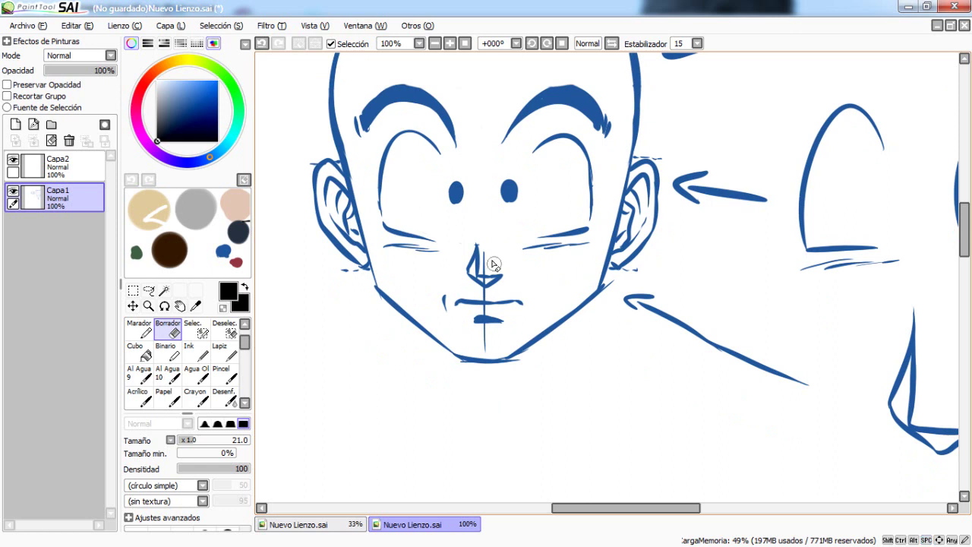
{"action": "mouse_move", "coordinate": [488, 285]}
{"action": "left_mouse_down"}
{"action": "mouse_move", "coordinate": [476, 297]}
{"action": "mouse_move", "coordinate": [481, 320]}
{"action": "mouse_move", "coordinate": [500, 325]}
{"action": "mouse_move", "coordinate": [486, 341]}
{"action": "mouse_move", "coordinate": [525, 401]}
{"action": "mouse_move", "coordinate": [515, 389]}
{"action": "mouse_move", "coordinate": [482, 421]}
{"action": "left_mouse_up"}
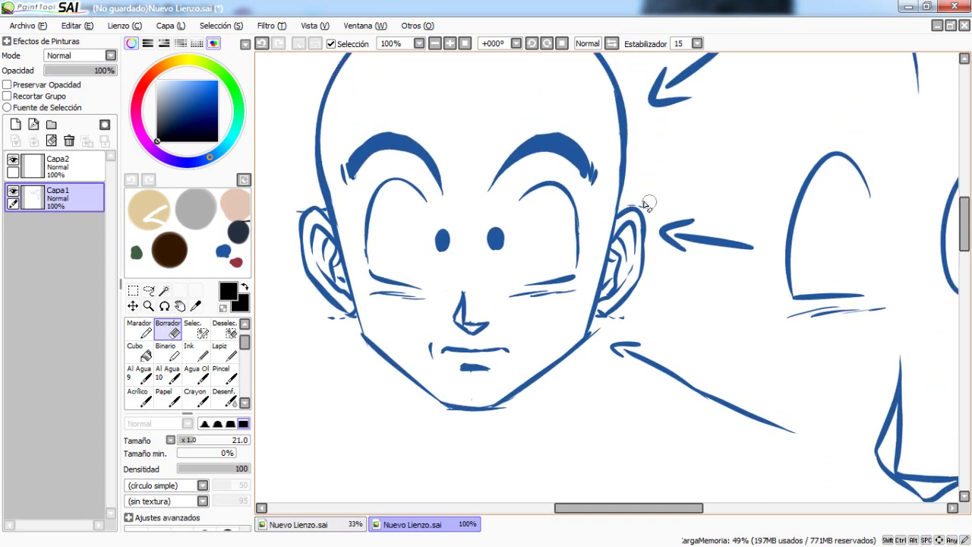
{"action": "left_click_drag", "start_coordinate": [642, 304], "coordinate": [759, 315]}
{"action": "left_click_drag", "start_coordinate": [408, 222], "coordinate": [443, 218]}
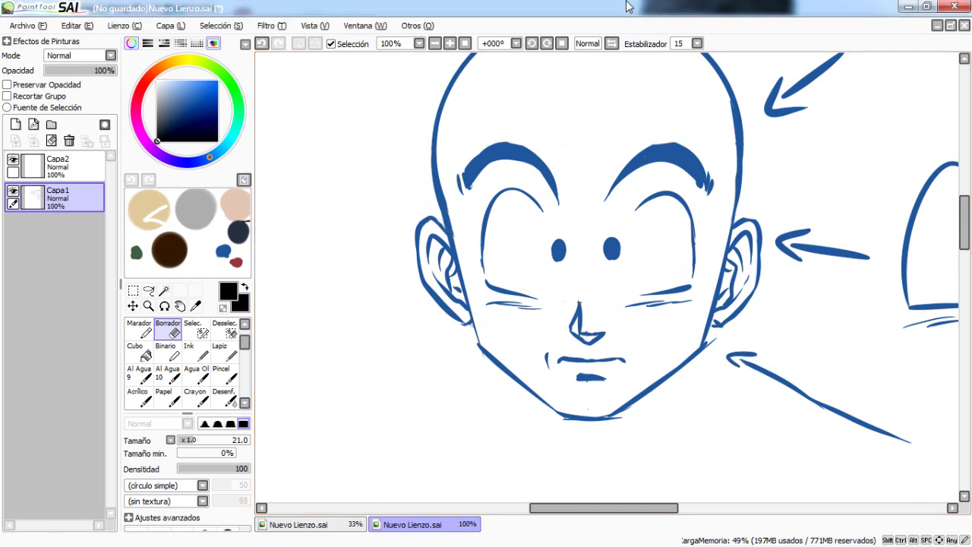
Step: Erase the mouth line and redraw it in blue with the Ink brush, keeping the lower-lip stroke
{"action": "scroll", "coordinate": [532, 271], "scroll_direction": "down", "scroll_amount": 3}
{"action": "scroll", "coordinate": [532, 271], "scroll_direction": "right", "scroll_amount": 2}
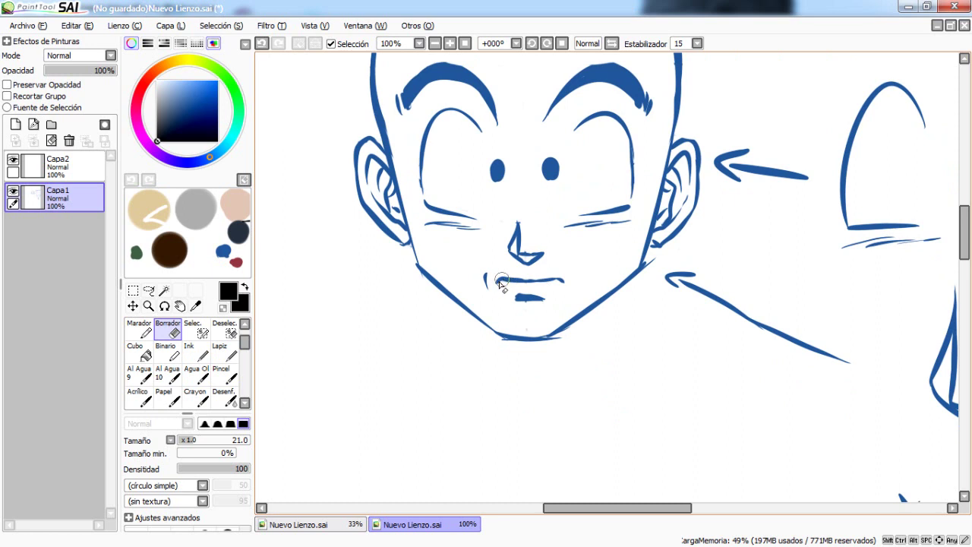
{"action": "mouse_move", "coordinate": [490, 274]}
{"action": "left_mouse_down"}
{"action": "mouse_move", "coordinate": [483, 285]}
{"action": "mouse_move", "coordinate": [546, 287]}
{"action": "left_mouse_up"}
{"action": "left_click", "coordinate": [195, 351]}
{"action": "key", "text": "ctrl+z"}
{"action": "right_click", "coordinate": [224, 257]}
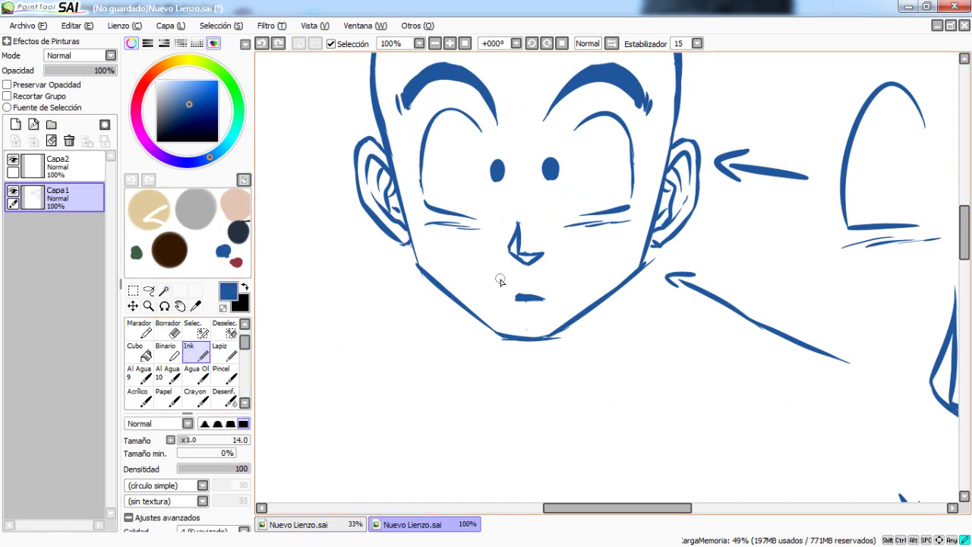
{"action": "mouse_move", "coordinate": [500, 279]}
{"action": "left_mouse_down"}
{"action": "mouse_move", "coordinate": [531, 279]}
{"action": "mouse_move", "coordinate": [575, 358]}
{"action": "mouse_move", "coordinate": [545, 351]}
{"action": "mouse_move", "coordinate": [555, 254]}
{"action": "mouse_move", "coordinate": [440, 222]}
{"action": "mouse_move", "coordinate": [467, 199]}
{"action": "left_mouse_up"}
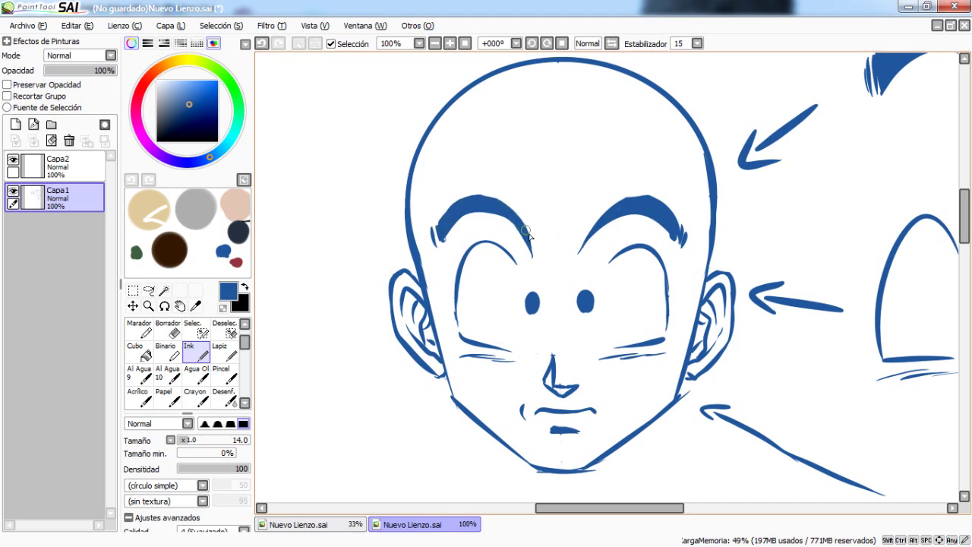
{"action": "key", "text": "ctrl+z"}
Step: Erase the three arrows between the face and the enlarged examples with a size 44 eraser
{"action": "mouse_move", "coordinate": [617, 216]}
{"action": "left_mouse_down"}
{"action": "mouse_move", "coordinate": [621, 202]}
{"action": "mouse_move", "coordinate": [646, 195]}
{"action": "left_mouse_up"}
{"action": "mouse_move", "coordinate": [600, 268]}
{"action": "left_mouse_down"}
{"action": "mouse_move", "coordinate": [593, 228]}
{"action": "mouse_move", "coordinate": [608, 372]}
{"action": "left_mouse_up"}
{"action": "left_click", "coordinate": [435, 44]}
{"action": "left_click_drag", "start_coordinate": [473, 313], "coordinate": [348, 289]}
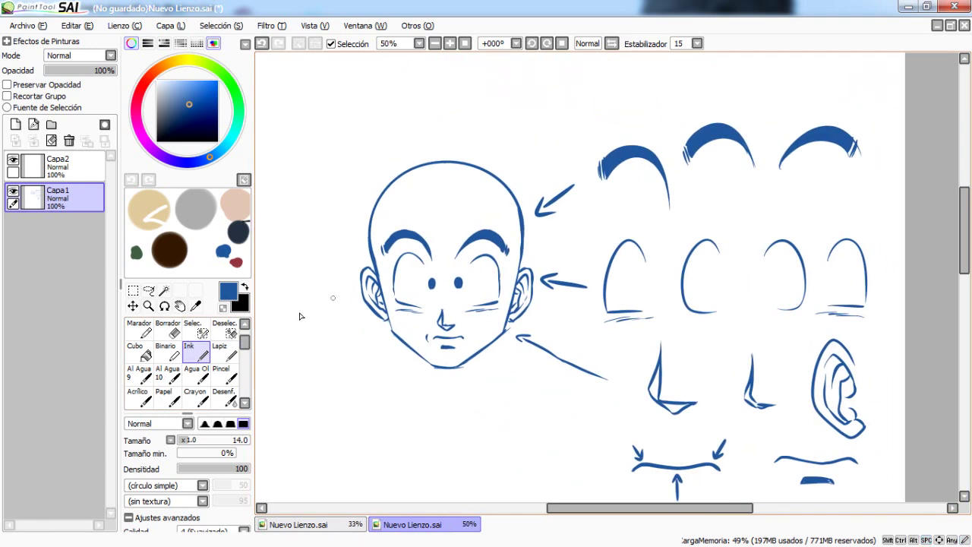
{"action": "key", "text": "e"}
{"action": "left_click", "coordinate": [203, 441]}
{"action": "left_click_drag", "start_coordinate": [517, 336], "coordinate": [608, 380]}
{"action": "left_click_drag", "start_coordinate": [587, 287], "coordinate": [541, 279]}
{"action": "left_click_drag", "start_coordinate": [570, 190], "coordinate": [541, 213]}
Step: Sketch the hair spike on the left side of the head and the pointed central peak with the Ink brush
{"action": "left_click_drag", "start_coordinate": [407, 193], "coordinate": [484, 260]}
{"action": "key", "text": "n"}
{"action": "scroll", "coordinate": [450, 311], "scroll_direction": "down", "scroll_amount": 1}
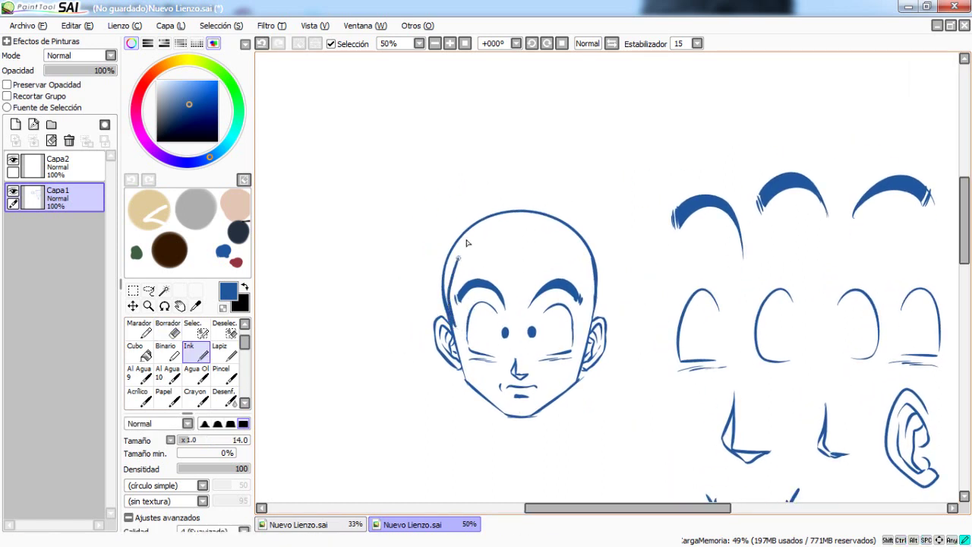
{"action": "key", "text": "ctrl+z"}
{"action": "mouse_move", "coordinate": [468, 235]}
{"action": "left_mouse_down"}
{"action": "mouse_move", "coordinate": [482, 286]}
{"action": "mouse_move", "coordinate": [472, 280]}
{"action": "mouse_move", "coordinate": [487, 292]}
{"action": "mouse_move", "coordinate": [462, 284]}
{"action": "left_mouse_up"}
{"action": "key", "text": "ctrl+z"}
{"action": "mouse_move", "coordinate": [506, 233]}
{"action": "left_mouse_down"}
{"action": "mouse_move", "coordinate": [521, 295]}
{"action": "mouse_move", "coordinate": [557, 287]}
{"action": "left_mouse_up"}
{"action": "key", "text": "ctrl+z"}
Step: Sketch the hair spike on the right side of the head and refine the strokes of the central peak
{"action": "mouse_move", "coordinate": [567, 272]}
{"action": "left_mouse_down"}
{"action": "mouse_move", "coordinate": [562, 233]}
{"action": "mouse_move", "coordinate": [590, 331]}
{"action": "left_mouse_up"}
{"action": "key", "text": "ctrl+z"}
{"action": "key", "text": "ctrl+z"}
{"action": "left_click_drag", "start_coordinate": [562, 239], "coordinate": [601, 331]}
{"action": "mouse_move", "coordinate": [513, 254]}
{"action": "left_mouse_down"}
{"action": "mouse_move", "coordinate": [527, 222]}
{"action": "mouse_move", "coordinate": [552, 250]}
{"action": "left_mouse_up"}
{"action": "key", "text": "ctrl+z"}
{"action": "key", "text": "ctrl+z"}
{"action": "left_click_drag", "start_coordinate": [517, 200], "coordinate": [558, 254]}
{"action": "key", "text": "ctrl+z"}
{"action": "mouse_move", "coordinate": [492, 271]}
{"action": "left_mouse_down"}
{"action": "mouse_move", "coordinate": [495, 251]}
{"action": "mouse_move", "coordinate": [499, 269]}
{"action": "mouse_move", "coordinate": [458, 239]}
{"action": "left_mouse_up"}
Step: Erase the round skull outline around and above the hair spikes
{"action": "key", "text": "e"}
{"action": "key", "text": "ctrl+z"}
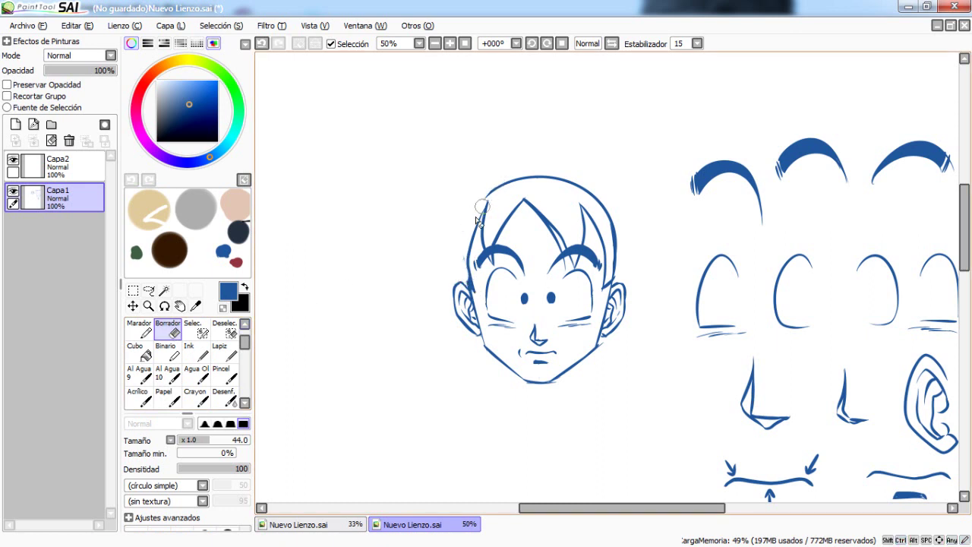
{"action": "mouse_move", "coordinate": [496, 189]}
{"action": "left_mouse_down"}
{"action": "mouse_move", "coordinate": [558, 177]}
{"action": "mouse_move", "coordinate": [621, 244]}
{"action": "left_mouse_up"}
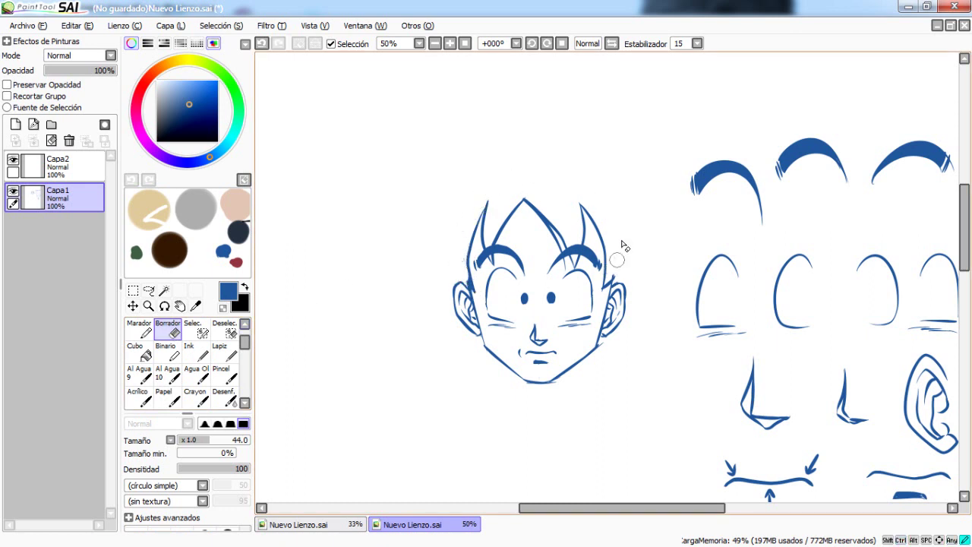
{"action": "scroll", "coordinate": [543, 328], "scroll_direction": "down", "scroll_amount": 1}
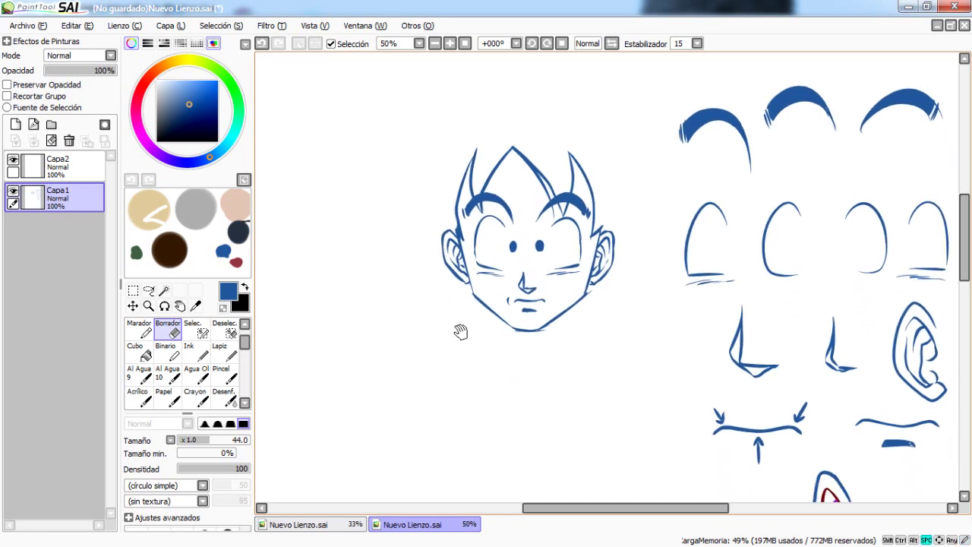
Step: Outline the pointed hair spikes beside and above the left ear with the Ink brush at size 14
{"action": "scroll", "coordinate": [452, 315], "scroll_direction": "down", "scroll_amount": 2}
{"action": "left_click", "coordinate": [203, 354]}
{"action": "scroll", "coordinate": [479, 321], "scroll_direction": "up", "scroll_amount": 2}
{"action": "key", "text": "ctrl+z"}
{"action": "mouse_move", "coordinate": [494, 325]}
{"action": "left_mouse_down"}
{"action": "mouse_move", "coordinate": [395, 299]}
{"action": "mouse_move", "coordinate": [456, 282]}
{"action": "left_mouse_up"}
{"action": "key", "text": "ctrl+z"}
{"action": "left_click_drag", "start_coordinate": [430, 268], "coordinate": [456, 282]}
{"action": "left_click_drag", "start_coordinate": [396, 257], "coordinate": [378, 251]}
{"action": "key", "text": "ctrl+z"}
{"action": "left_click_drag", "start_coordinate": [456, 285], "coordinate": [375, 241]}
{"action": "mouse_move", "coordinate": [374, 242]}
{"action": "left_mouse_down"}
{"action": "mouse_move", "coordinate": [456, 219]}
{"action": "mouse_move", "coordinate": [346, 173]}
{"action": "left_mouse_up"}
{"action": "key", "text": "ctrl+z"}
{"action": "key", "text": "ctrl+z"}
Step: Outline the tall curved spikes on top of the hair and the rounded outer contour on the right side
{"action": "mouse_move", "coordinate": [459, 218]}
{"action": "left_mouse_down"}
{"action": "mouse_move", "coordinate": [364, 162]}
{"action": "mouse_move", "coordinate": [451, 115]}
{"action": "mouse_move", "coordinate": [524, 152]}
{"action": "left_mouse_up"}
{"action": "key", "text": "ctrl+z"}
{"action": "mouse_move", "coordinate": [365, 162]}
{"action": "left_mouse_down"}
{"action": "mouse_move", "coordinate": [456, 119]}
{"action": "mouse_move", "coordinate": [532, 174]}
{"action": "mouse_move", "coordinate": [439, 110]}
{"action": "mouse_move", "coordinate": [576, 202]}
{"action": "left_mouse_up"}
{"action": "scroll", "coordinate": [532, 174], "scroll_direction": "up", "scroll_amount": 1}
{"action": "key", "text": "ctrl+z"}
{"action": "mouse_move", "coordinate": [435, 109]}
{"action": "left_mouse_down"}
{"action": "mouse_move", "coordinate": [566, 202]}
{"action": "mouse_move", "coordinate": [641, 277]}
{"action": "left_mouse_up"}
{"action": "key", "text": "ctrl+z"}
{"action": "mouse_move", "coordinate": [567, 202]}
{"action": "left_mouse_down"}
{"action": "mouse_move", "coordinate": [643, 293]}
{"action": "mouse_move", "coordinate": [627, 272]}
{"action": "left_mouse_up"}
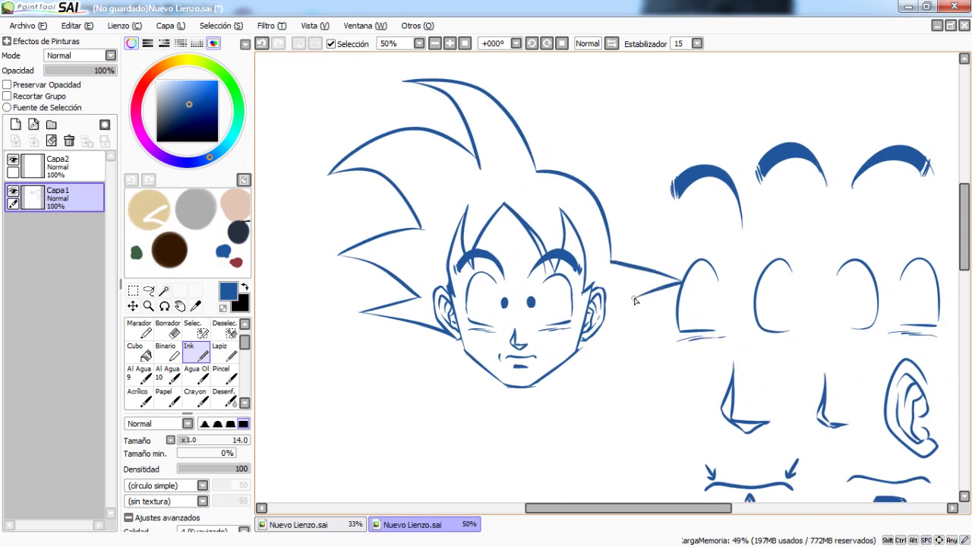
Step: Outline the smaller hair spikes above and behind the right ear, closing the hair contour at the jaw
{"action": "key", "text": "ctrl+z"}
{"action": "left_click_drag", "start_coordinate": [672, 309], "coordinate": [619, 325]}
{"action": "key", "text": "ctrl+z"}
{"action": "mouse_move", "coordinate": [680, 281]}
{"action": "left_mouse_down"}
{"action": "mouse_move", "coordinate": [675, 312]}
{"action": "mouse_move", "coordinate": [619, 324]}
{"action": "left_mouse_up"}
{"action": "key", "text": "ctrl+z"}
{"action": "mouse_move", "coordinate": [675, 308]}
{"action": "left_mouse_down"}
{"action": "mouse_move", "coordinate": [624, 322]}
{"action": "mouse_move", "coordinate": [658, 336]}
{"action": "left_mouse_up"}
{"action": "key", "text": "ctrl+z"}
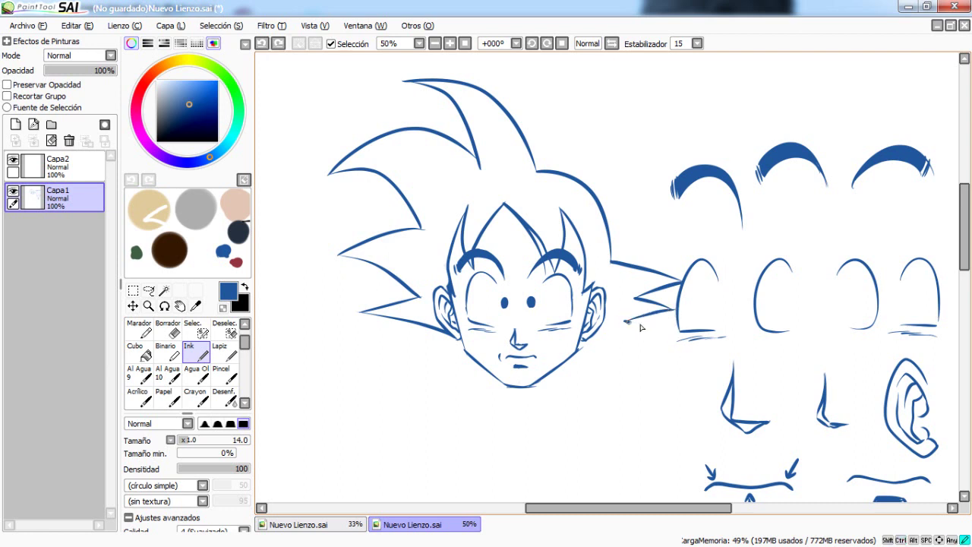
{"action": "left_click_drag", "start_coordinate": [562, 307], "coordinate": [632, 352]}
Step: Select the inside of the hair outline with the Magic Wand and fill it with blue
{"action": "left_click", "coordinate": [163, 292]}
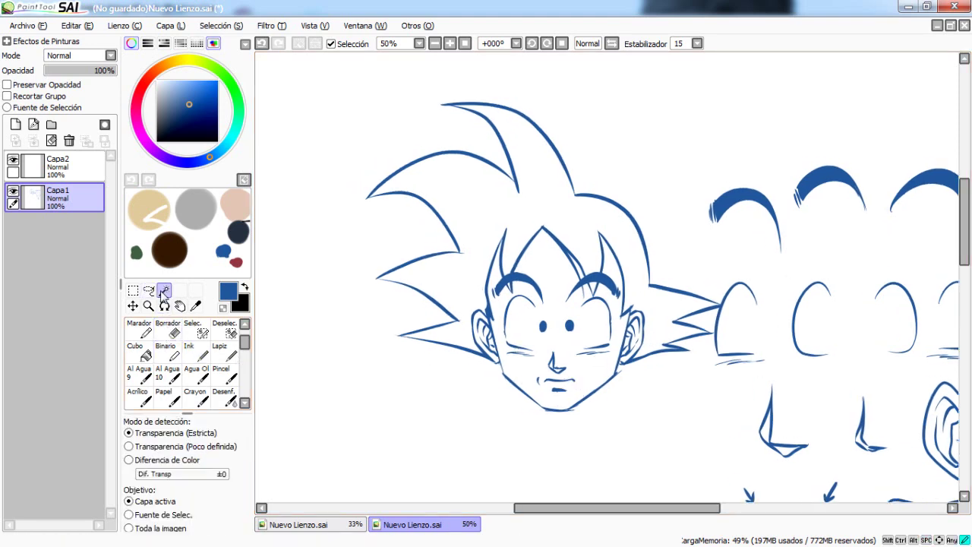
{"action": "left_click", "coordinate": [552, 224]}
{"action": "left_click", "coordinate": [139, 351]}
{"action": "left_click", "coordinate": [433, 335]}
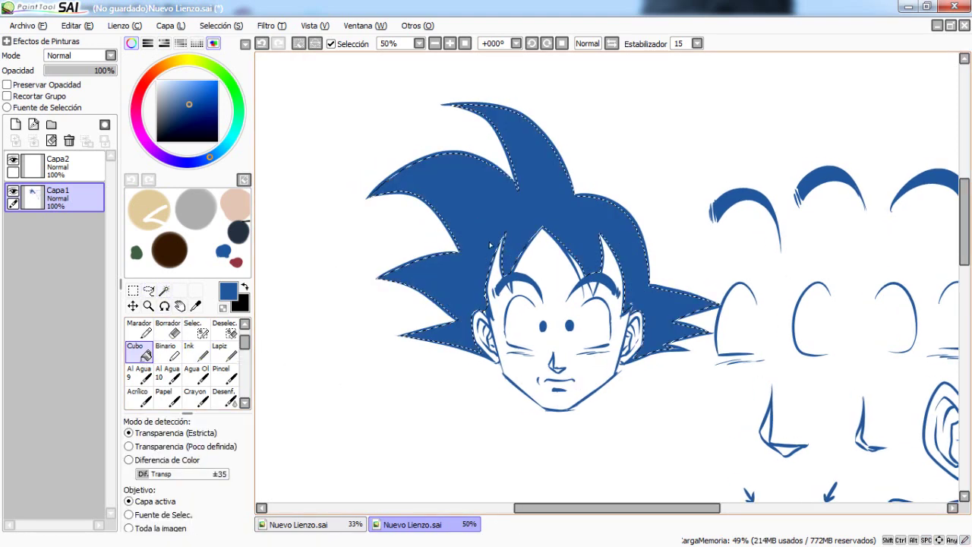
Step: Touch up the unfilled gaps around both ears and along the hair edges with the Ink brush
{"action": "key", "text": "n"}
{"action": "key", "text": "ctrl+plus"}
{"action": "key", "text": "ctrl+plus"}
{"action": "key", "text": "ctrl+plus"}
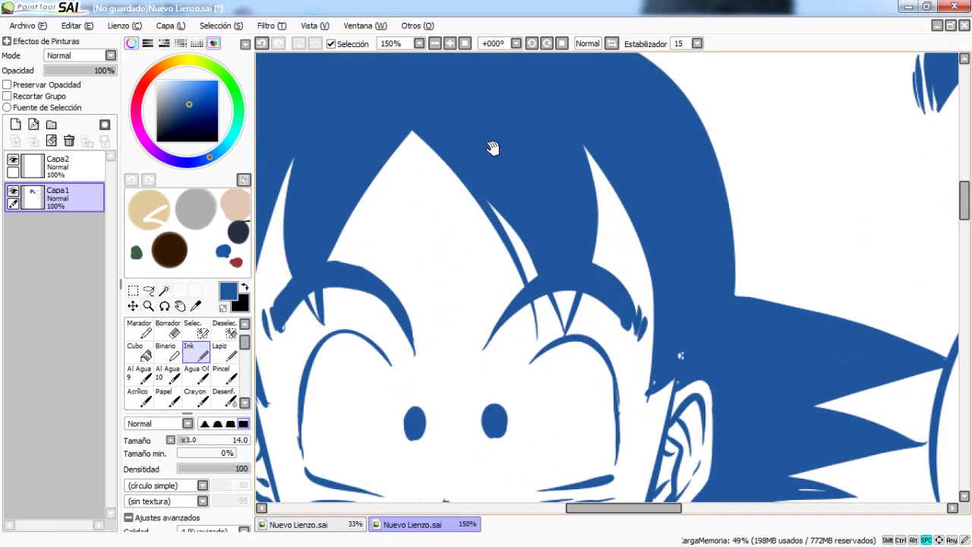
{"action": "mouse_move", "coordinate": [661, 348]}
{"action": "left_mouse_down"}
{"action": "mouse_move", "coordinate": [598, 266]}
{"action": "mouse_move", "coordinate": [586, 178]}
{"action": "left_mouse_up"}
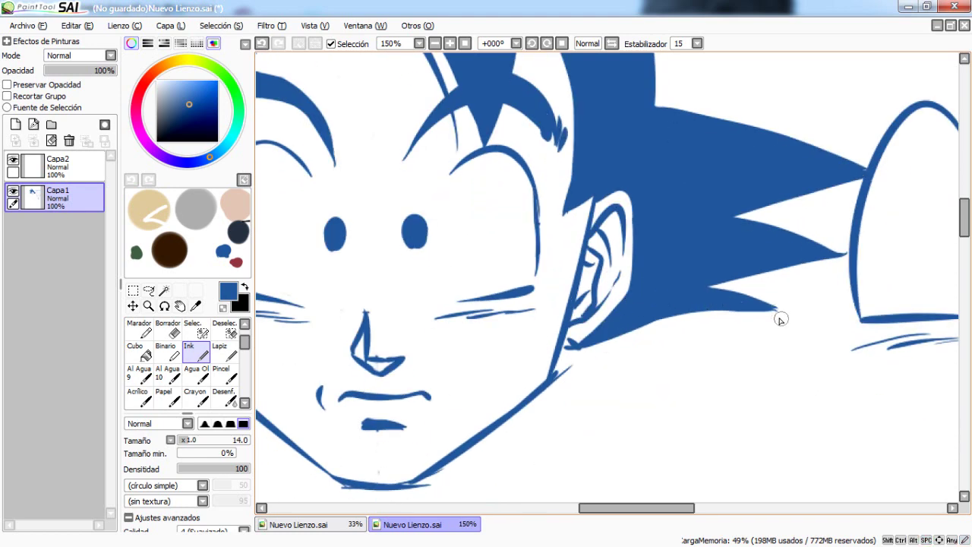
{"action": "mouse_move", "coordinate": [530, 287]}
{"action": "left_mouse_down"}
{"action": "mouse_move", "coordinate": [676, 361]}
{"action": "mouse_move", "coordinate": [778, 315]}
{"action": "left_mouse_up"}
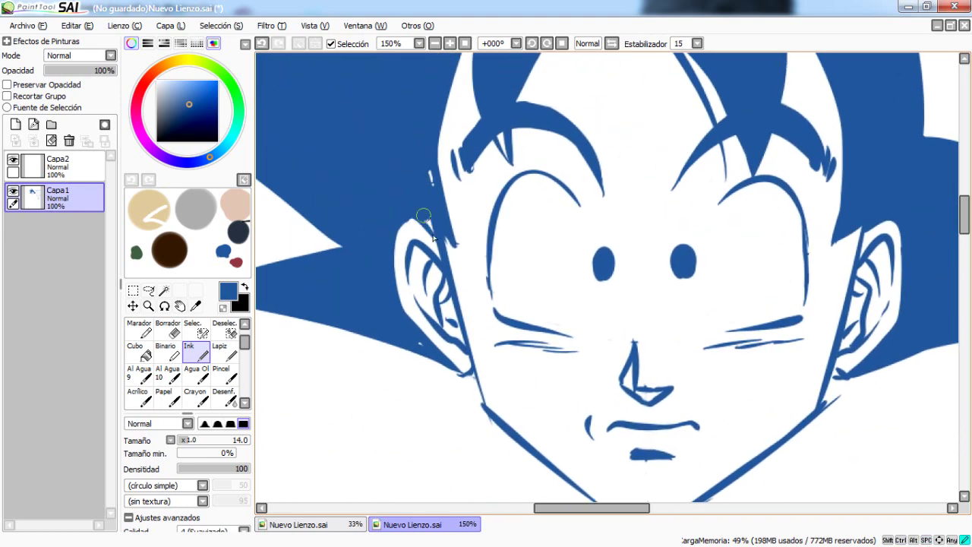
{"action": "mouse_move", "coordinate": [419, 339]}
{"action": "left_mouse_down"}
{"action": "mouse_move", "coordinate": [580, 288]}
{"action": "mouse_move", "coordinate": [655, 226]}
{"action": "mouse_move", "coordinate": [632, 261]}
{"action": "left_mouse_up"}
{"action": "mouse_move", "coordinate": [322, 217]}
{"action": "left_mouse_down"}
{"action": "mouse_move", "coordinate": [632, 263]}
{"action": "mouse_move", "coordinate": [626, 221]}
{"action": "left_mouse_up"}
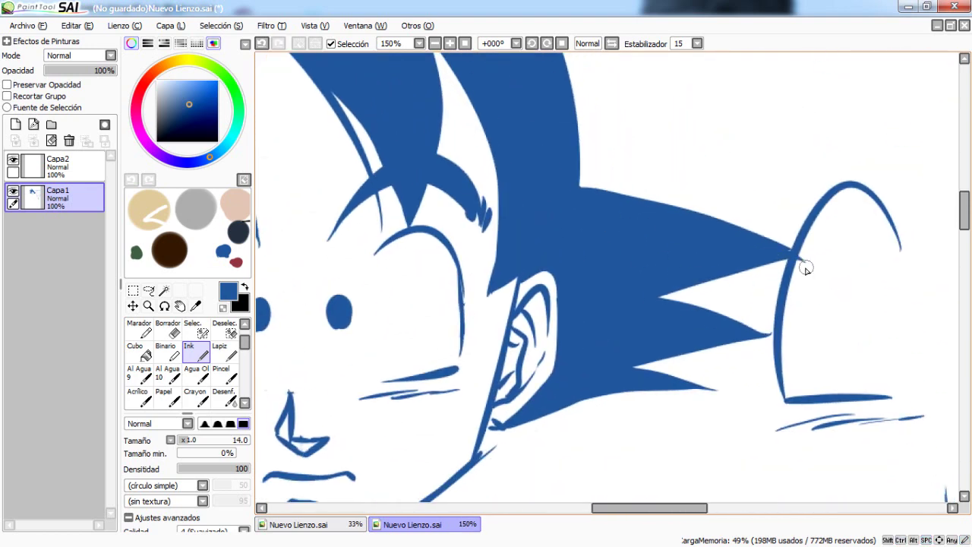
Step: Extend the tip of the upper right hair spike and erase the eye example it overlaps with the size 44 eraser
{"action": "left_click_drag", "start_coordinate": [818, 272], "coordinate": [689, 279]}
{"action": "key", "text": "e"}
{"action": "mouse_move", "coordinate": [652, 401]}
{"action": "left_mouse_down"}
{"action": "mouse_move", "coordinate": [651, 282]}
{"action": "mouse_move", "coordinate": [749, 291]}
{"action": "mouse_move", "coordinate": [714, 251]}
{"action": "mouse_move", "coordinate": [684, 380]}
{"action": "mouse_move", "coordinate": [710, 365]}
{"action": "left_mouse_up"}
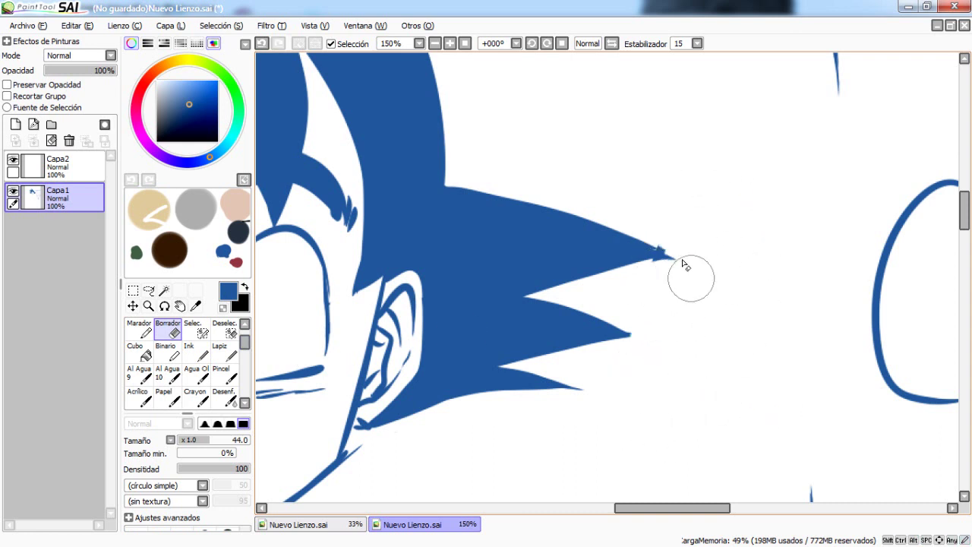
{"action": "left_click_drag", "start_coordinate": [632, 279], "coordinate": [684, 265]}
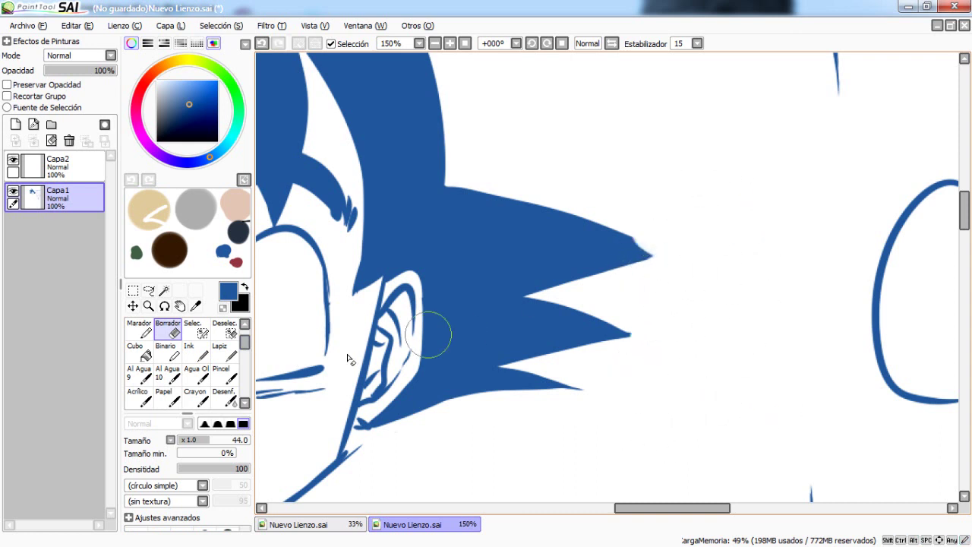
Step: Sharpen the upper right spike and ink thin loose strands along it, the top spike and the upper left spike
{"action": "key", "text": "n"}
{"action": "scroll", "coordinate": [666, 261], "scroll_direction": "up", "scroll_amount": 3}
{"action": "scroll", "coordinate": [667, 261], "scroll_direction": "left", "scroll_amount": 5}
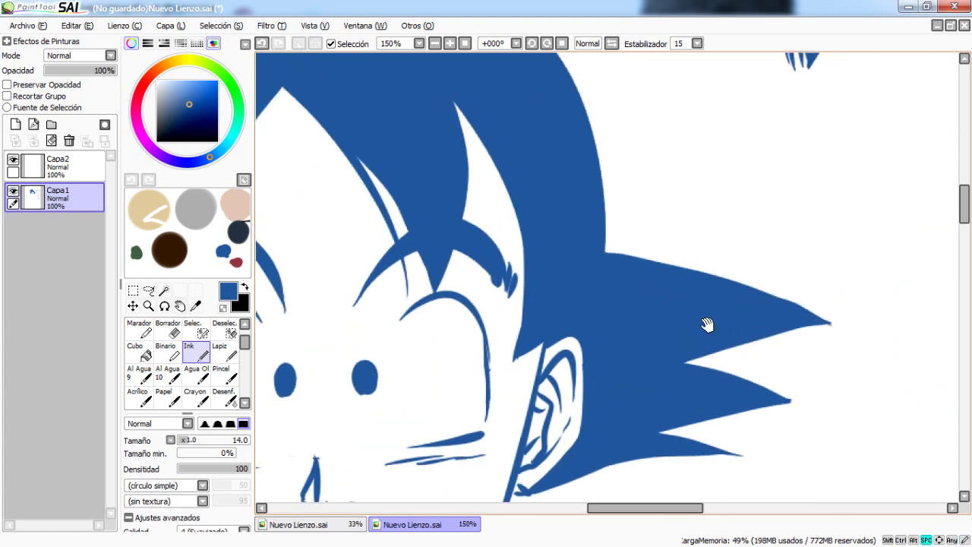
{"action": "scroll", "coordinate": [480, 66], "scroll_direction": "down", "scroll_amount": 2}
{"action": "scroll", "coordinate": [504, 130], "scroll_direction": "up", "scroll_amount": 1}
{"action": "left_click_drag", "start_coordinate": [585, 268], "coordinate": [525, 143]}
{"action": "left_click_drag", "start_coordinate": [563, 199], "coordinate": [490, 127]}
{"action": "scroll", "coordinate": [580, 210], "scroll_direction": "down", "scroll_amount": 3}
{"action": "scroll", "coordinate": [550, 245], "scroll_direction": "up", "scroll_amount": 1}
{"action": "left_click_drag", "start_coordinate": [559, 210], "coordinate": [439, 134]}
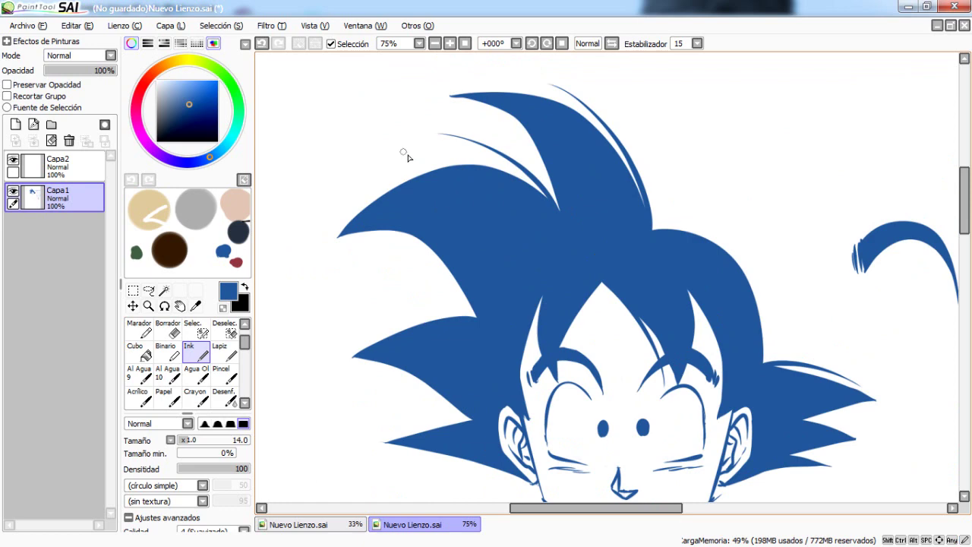
Step: Undo the thin strand over the upper left spike and lengthen the tips of the two upper left spikes
{"action": "scroll", "coordinate": [610, 250], "scroll_direction": "down", "scroll_amount": 1}
{"action": "scroll", "coordinate": [565, 202], "scroll_direction": "down", "scroll_amount": 1}
{"action": "scroll", "coordinate": [443, 71], "scroll_direction": "down", "scroll_amount": 1}
{"action": "scroll", "coordinate": [502, 250], "scroll_direction": "up", "scroll_amount": 1}
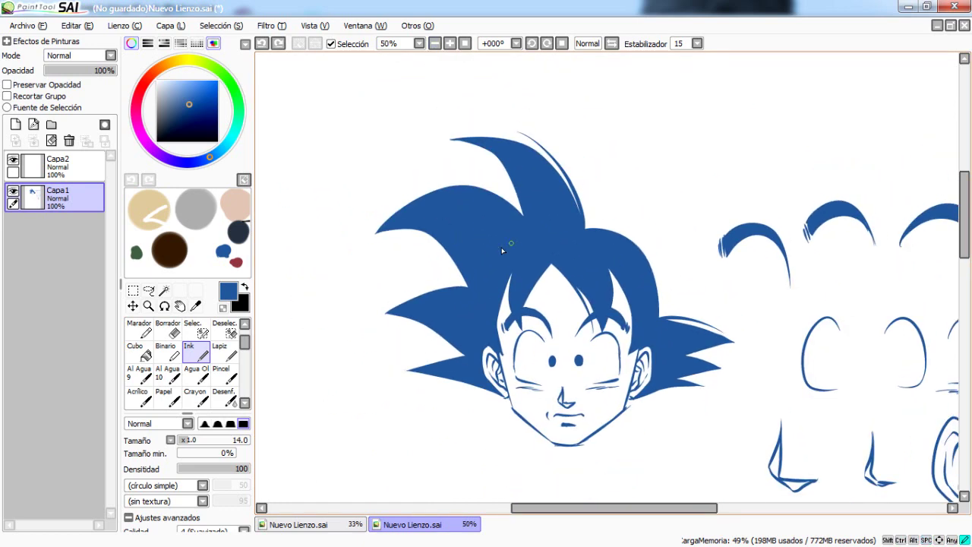
{"action": "scroll", "coordinate": [531, 234], "scroll_direction": "left", "scroll_amount": 1}
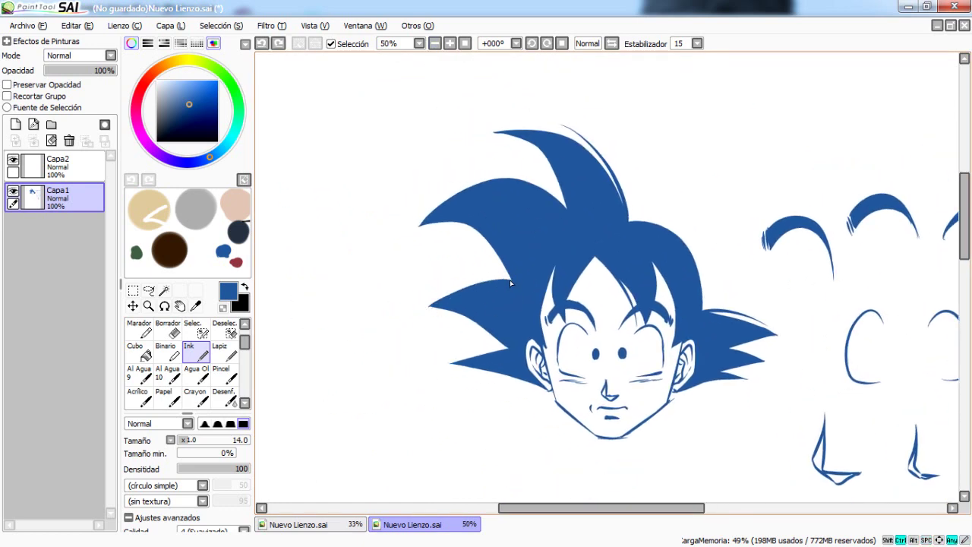
{"action": "left_click_drag", "start_coordinate": [510, 279], "coordinate": [417, 317]}
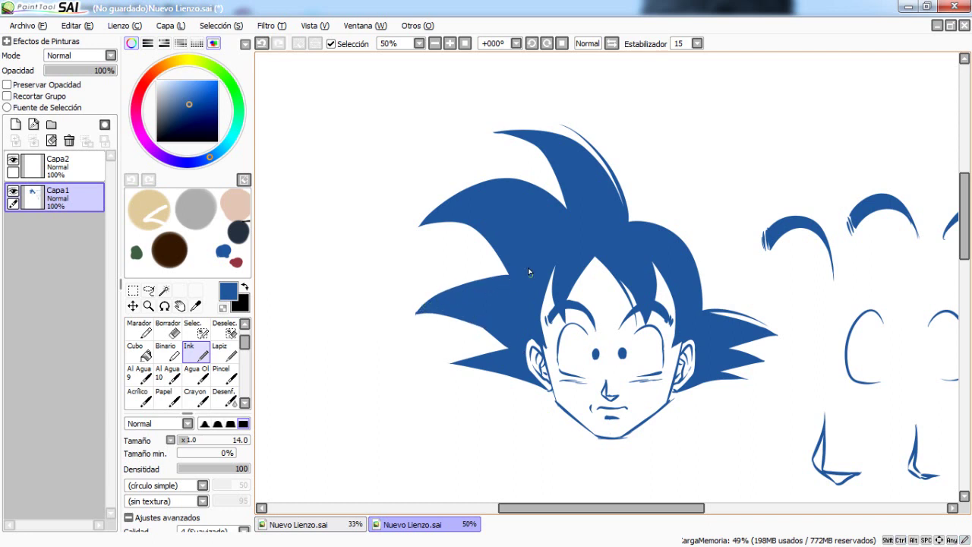
{"action": "left_click_drag", "start_coordinate": [471, 227], "coordinate": [412, 230]}
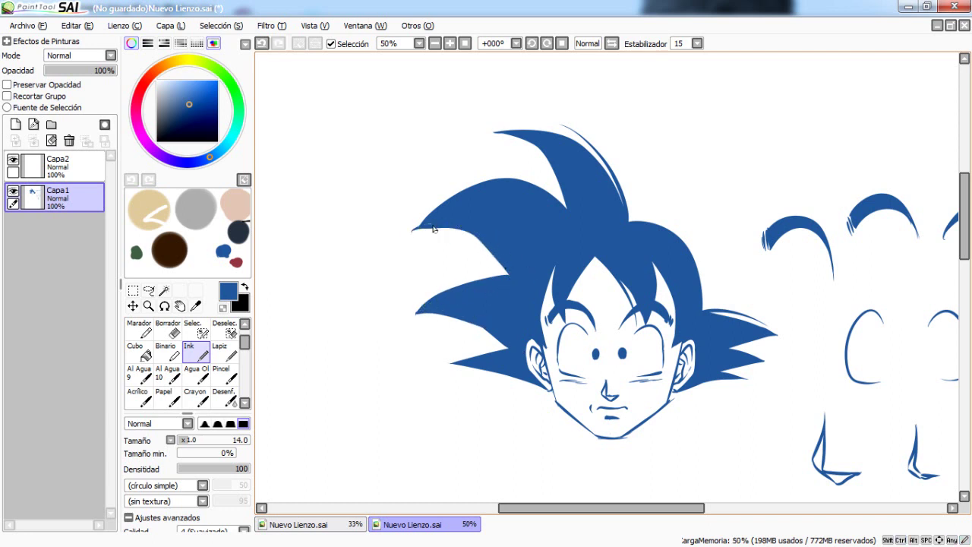
Step: Add a small hair spike below the left ear and draw the vertical line of the neck's left side
{"action": "left_click_drag", "start_coordinate": [581, 310], "coordinate": [523, 249]}
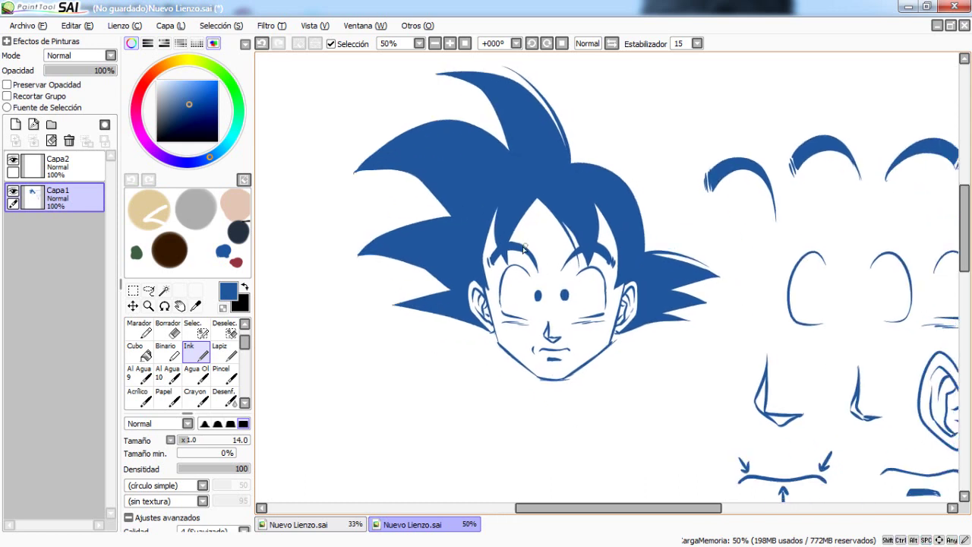
{"action": "scroll", "coordinate": [521, 274], "scroll_direction": "down", "scroll_amount": 2}
{"action": "scroll", "coordinate": [603, 317], "scroll_direction": "right", "scroll_amount": 2}
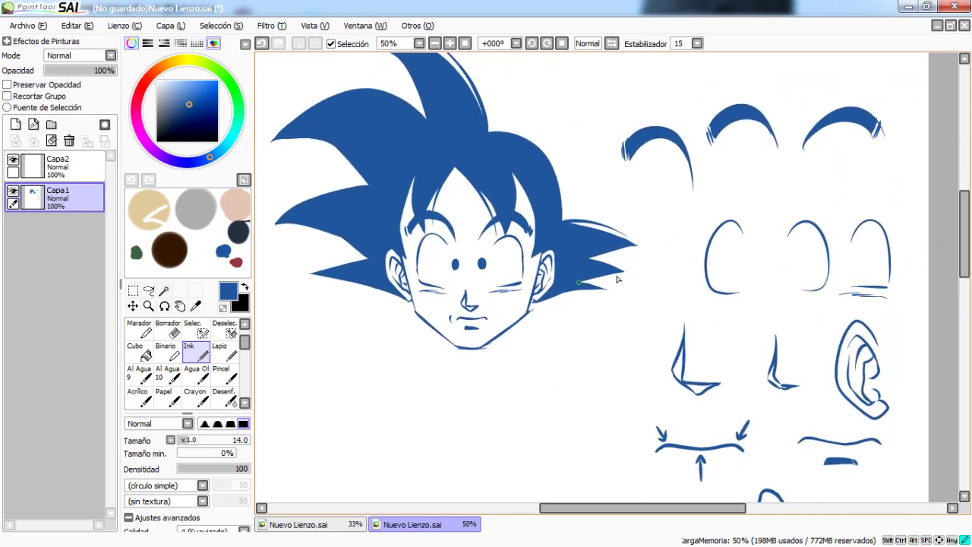
{"action": "left_click_drag", "start_coordinate": [392, 266], "coordinate": [476, 294]}
{"action": "mouse_move", "coordinate": [486, 349]}
{"action": "left_mouse_down"}
{"action": "mouse_move", "coordinate": [475, 314]}
{"action": "mouse_move", "coordinate": [562, 354]}
{"action": "left_mouse_up"}
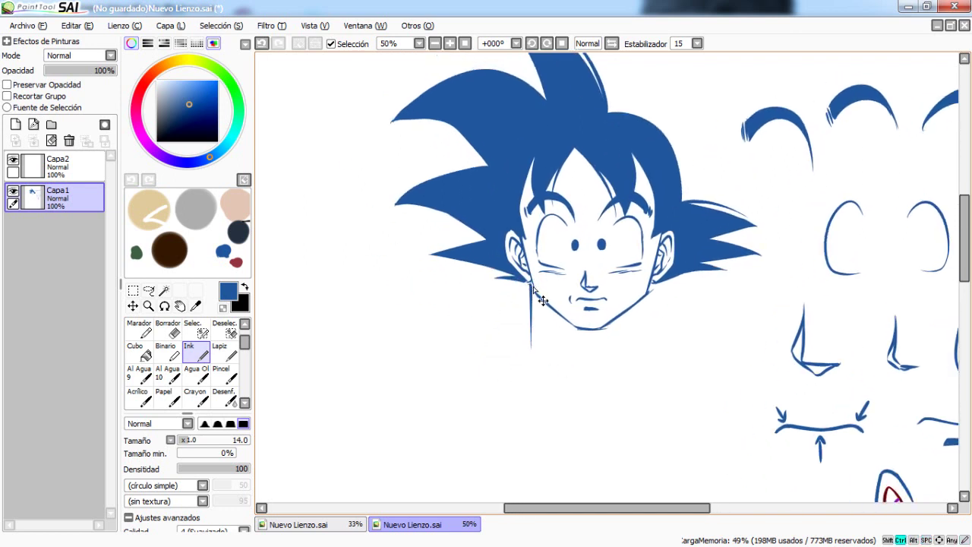
{"action": "mouse_move", "coordinate": [542, 306]}
{"action": "left_mouse_down"}
{"action": "mouse_move", "coordinate": [515, 289]}
{"action": "mouse_move", "coordinate": [504, 323]}
{"action": "left_mouse_up"}
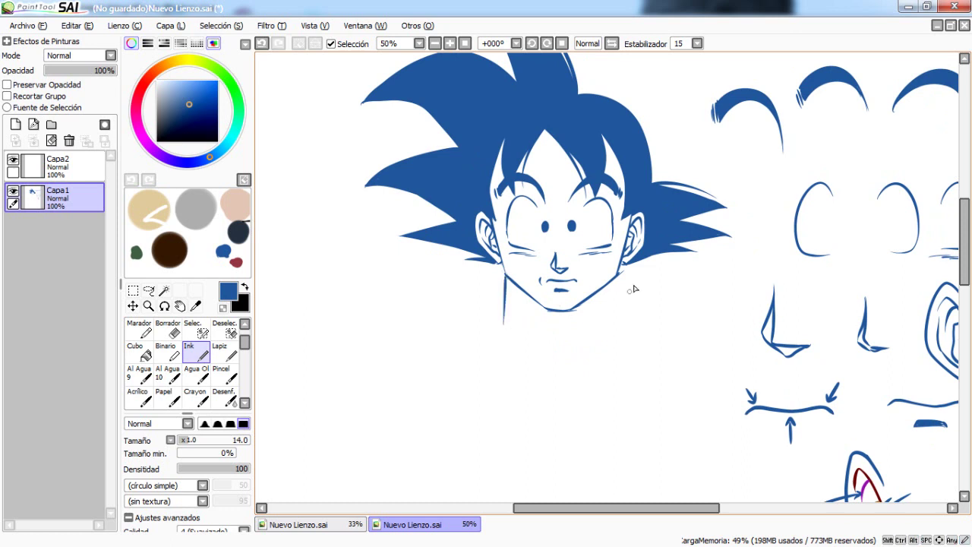
Step: Draw the neck's right side and the diagonal neck muscle lines converging at the base of the throat
{"action": "key", "text": "ctrl+z"}
{"action": "left_click_drag", "start_coordinate": [616, 278], "coordinate": [617, 325]}
{"action": "key", "text": "ctrl+z"}
{"action": "left_click_drag", "start_coordinate": [541, 340], "coordinate": [568, 381]}
{"action": "key", "text": "ctrl+z"}
{"action": "left_click_drag", "start_coordinate": [523, 292], "coordinate": [564, 375]}
{"action": "key", "text": "ctrl+z"}
{"action": "left_click_drag", "start_coordinate": [599, 301], "coordinate": [569, 379]}
{"action": "key", "text": "ctrl+z"}
Step: Refine the inner neck muscle lines and draw both collarbones meeting at the base of the throat
{"action": "mouse_move", "coordinate": [521, 313]}
{"action": "left_mouse_down"}
{"action": "mouse_move", "coordinate": [533, 356]}
{"action": "mouse_move", "coordinate": [493, 363]}
{"action": "mouse_move", "coordinate": [555, 357]}
{"action": "left_mouse_up"}
{"action": "key", "text": "ctrl+z"}
{"action": "key", "text": "ctrl+z"}
{"action": "key", "text": "ctrl+z"}
{"action": "mouse_move", "coordinate": [477, 365]}
{"action": "left_mouse_down"}
{"action": "mouse_move", "coordinate": [566, 385]}
{"action": "mouse_move", "coordinate": [569, 373]}
{"action": "mouse_move", "coordinate": [646, 353]}
{"action": "mouse_move", "coordinate": [566, 379]}
{"action": "mouse_move", "coordinate": [630, 355]}
{"action": "left_mouse_up"}
{"action": "key", "text": "ctrl+z"}
{"action": "key", "text": "ctrl+z"}
{"action": "key", "text": "ctrl+z"}
{"action": "key", "text": "ctrl+z"}
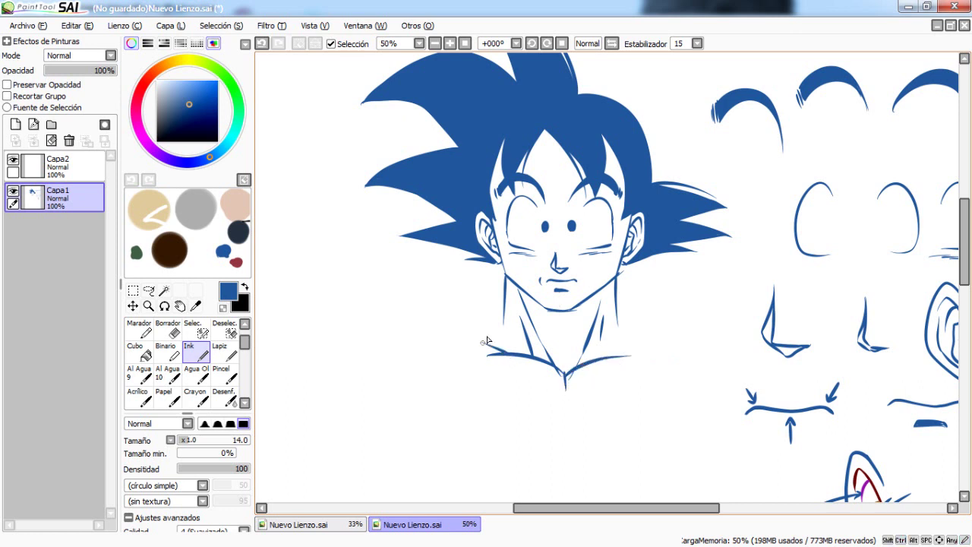
Step: Draw the sloping shoulder muscles and the long diagonal edges of the V-shaped gi opening
{"action": "key", "text": "ctrl+z"}
{"action": "left_click_drag", "start_coordinate": [467, 329], "coordinate": [503, 304]}
{"action": "key", "text": "ctrl+z"}
{"action": "mouse_move", "coordinate": [617, 303]}
{"action": "left_mouse_down"}
{"action": "mouse_move", "coordinate": [656, 332]}
{"action": "mouse_move", "coordinate": [612, 296]}
{"action": "mouse_move", "coordinate": [600, 399]}
{"action": "left_mouse_up"}
{"action": "left_click_drag", "start_coordinate": [435, 320], "coordinate": [513, 470]}
{"action": "mouse_move", "coordinate": [613, 365]}
{"action": "left_mouse_down"}
{"action": "mouse_move", "coordinate": [528, 498]}
{"action": "mouse_move", "coordinate": [526, 472]}
{"action": "left_mouse_up"}
{"action": "key", "text": "ctrl+z"}
Step: Draw the undershirt's curved neckline and its fabric folds inside the V-shaped gi opening
{"action": "left_click_drag", "start_coordinate": [430, 326], "coordinate": [617, 316]}
{"action": "key", "text": "ctrl+z"}
{"action": "key", "text": "ctrl+z"}
{"action": "left_click_drag", "start_coordinate": [445, 355], "coordinate": [517, 363]}
{"action": "left_click_drag", "start_coordinate": [617, 334], "coordinate": [489, 351]}
{"action": "left_click_drag", "start_coordinate": [455, 380], "coordinate": [510, 404]}
{"action": "mouse_move", "coordinate": [610, 314]}
{"action": "left_mouse_down"}
{"action": "mouse_move", "coordinate": [615, 337]}
{"action": "mouse_move", "coordinate": [620, 309]}
{"action": "left_mouse_up"}
{"action": "key", "text": "ctrl+z"}
{"action": "key", "text": "ctrl+z"}
Step: Draw the outer edges of the gi straps and the shoulder lines on both sides of the torso
{"action": "left_click_drag", "start_coordinate": [425, 298], "coordinate": [416, 381]}
{"action": "left_click_drag", "start_coordinate": [644, 304], "coordinate": [624, 403]}
{"action": "key", "text": "ctrl+z"}
{"action": "left_click_drag", "start_coordinate": [419, 295], "coordinate": [356, 320]}
{"action": "mouse_move", "coordinate": [554, 310]}
{"action": "left_mouse_down"}
{"action": "mouse_move", "coordinate": [592, 374]}
{"action": "mouse_move", "coordinate": [646, 334]}
{"action": "mouse_move", "coordinate": [560, 302]}
{"action": "mouse_move", "coordinate": [623, 357]}
{"action": "left_mouse_up"}
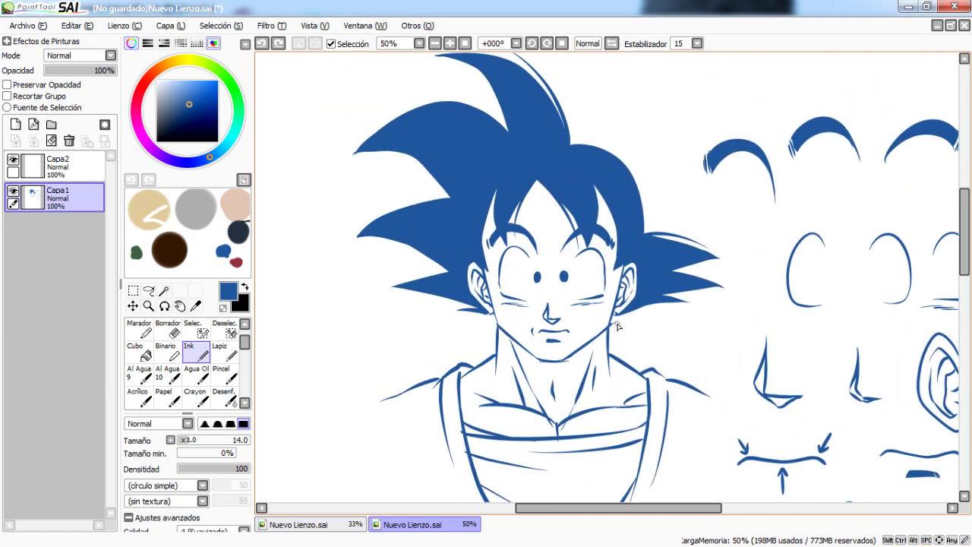
Step: Draw the outline of a large open smiling mouth with an upper lip line in the blank area left of the character
{"action": "scroll", "coordinate": [632, 297], "scroll_direction": "down", "scroll_amount": 1}
{"action": "left_click_drag", "start_coordinate": [636, 311], "coordinate": [607, 292]}
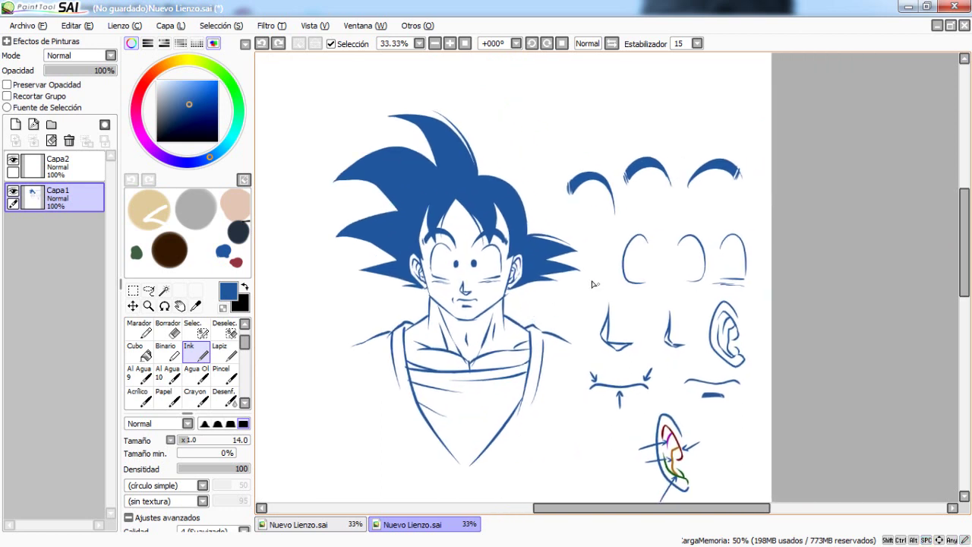
{"action": "mouse_move", "coordinate": [514, 251]}
{"action": "left_mouse_down"}
{"action": "mouse_move", "coordinate": [564, 214]}
{"action": "mouse_move", "coordinate": [560, 232]}
{"action": "left_mouse_up"}
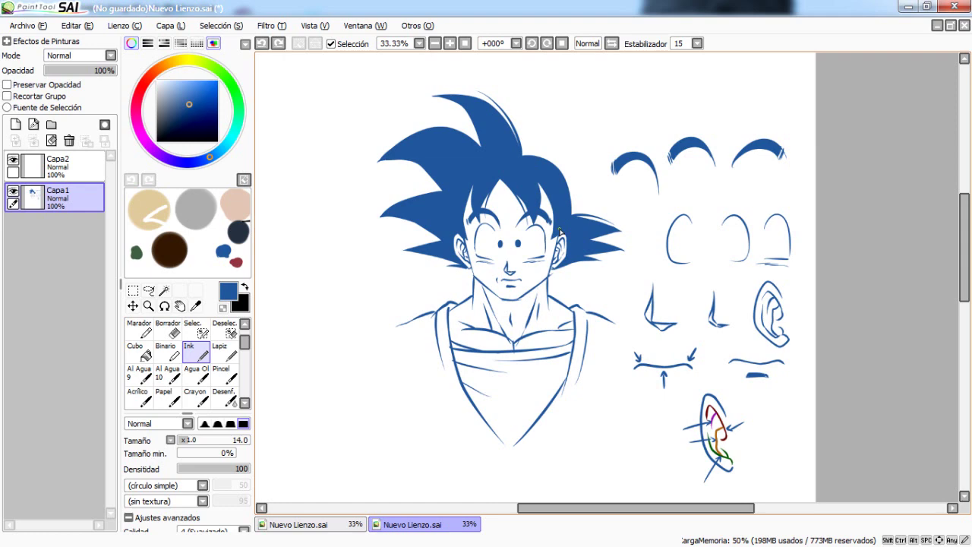
{"action": "scroll", "coordinate": [560, 232], "scroll_direction": "up", "scroll_amount": 4}
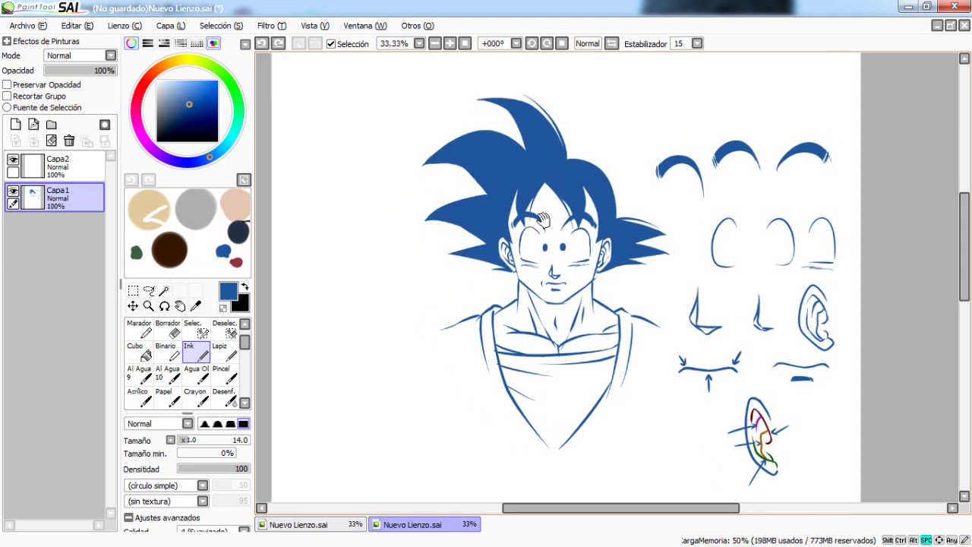
{"action": "left_click_drag", "start_coordinate": [582, 232], "coordinate": [702, 224]}
{"action": "left_click_drag", "start_coordinate": [350, 287], "coordinate": [684, 238]}
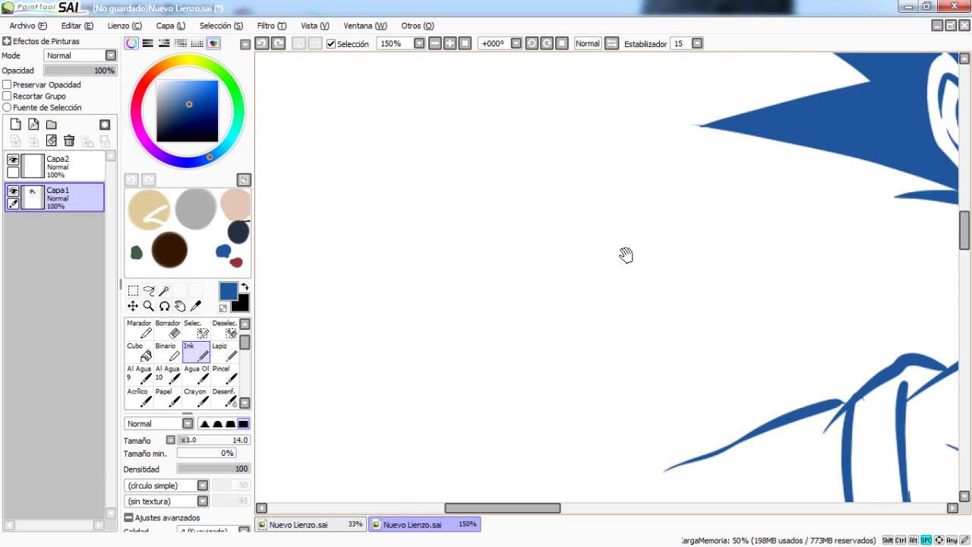
{"action": "mouse_move", "coordinate": [417, 225]}
{"action": "left_mouse_down"}
{"action": "mouse_move", "coordinate": [628, 206]}
{"action": "mouse_move", "coordinate": [632, 257]}
{"action": "left_mouse_up"}
{"action": "key", "text": "ctrl+z"}
{"action": "mouse_move", "coordinate": [425, 236]}
{"action": "left_mouse_down"}
{"action": "mouse_move", "coordinate": [621, 265]}
{"action": "mouse_move", "coordinate": [417, 300]}
{"action": "mouse_move", "coordinate": [438, 243]}
{"action": "mouse_move", "coordinate": [597, 263]}
{"action": "mouse_move", "coordinate": [608, 250]}
{"action": "left_mouse_up"}
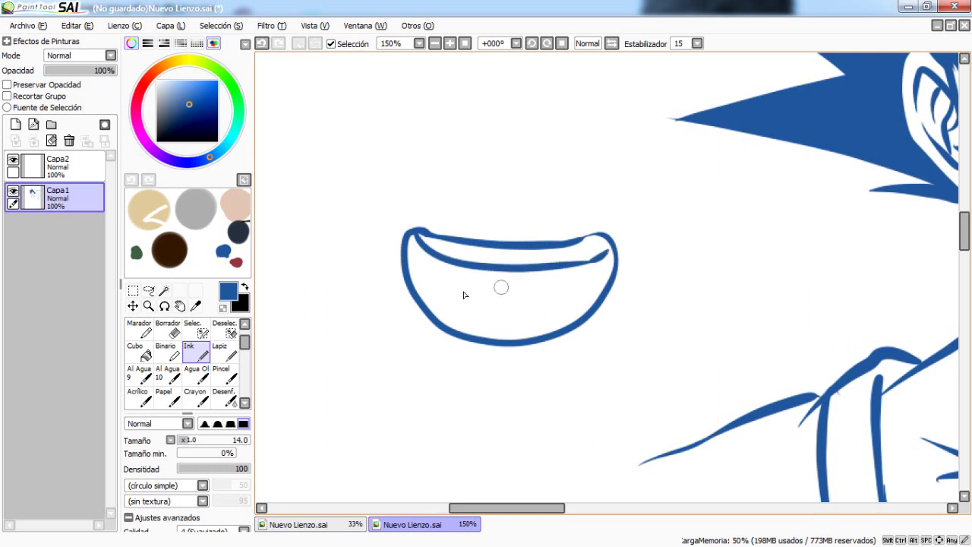
Step: Add the teeth lines, filled mouth corners, a central tooth divider and cheek creases to the open smile
{"action": "key", "text": "ctrl+z"}
{"action": "mouse_move", "coordinate": [410, 281]}
{"action": "left_mouse_down"}
{"action": "mouse_move", "coordinate": [417, 262]}
{"action": "mouse_move", "coordinate": [449, 321]}
{"action": "mouse_move", "coordinate": [456, 311]}
{"action": "left_mouse_up"}
{"action": "key", "text": "ctrl+z"}
{"action": "left_click_drag", "start_coordinate": [428, 265], "coordinate": [451, 312]}
{"action": "mouse_move", "coordinate": [436, 302]}
{"action": "left_mouse_down"}
{"action": "mouse_move", "coordinate": [498, 321]}
{"action": "mouse_move", "coordinate": [573, 304]}
{"action": "mouse_move", "coordinate": [606, 262]}
{"action": "left_mouse_up"}
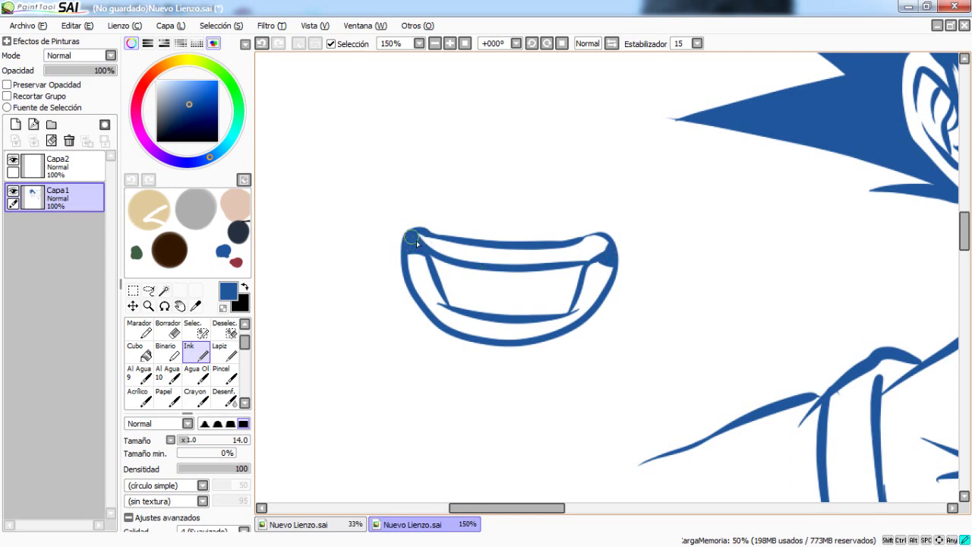
{"action": "key", "text": "ctrl+z"}
{"action": "left_click_drag", "start_coordinate": [577, 275], "coordinate": [584, 265]}
{"action": "left_click_drag", "start_coordinate": [509, 272], "coordinate": [508, 294]}
{"action": "mouse_move", "coordinate": [389, 225]}
{"action": "left_mouse_down"}
{"action": "mouse_move", "coordinate": [390, 255]}
{"action": "mouse_move", "coordinate": [364, 243]}
{"action": "left_mouse_up"}
{"action": "left_click_drag", "start_coordinate": [607, 255], "coordinate": [652, 276]}
Step: Draw a closed smile with cheek creases and a small oval open mouth beside the toothy smile
{"action": "left_click", "coordinate": [435, 43]}
{"action": "left_click_drag", "start_coordinate": [366, 263], "coordinate": [438, 275]}
{"action": "key", "text": "ctrl+z"}
{"action": "left_click_drag", "start_coordinate": [363, 269], "coordinate": [455, 275]}
{"action": "key", "text": "ctrl+z"}
{"action": "mouse_move", "coordinate": [357, 257]}
{"action": "left_mouse_down"}
{"action": "mouse_move", "coordinate": [415, 274]}
{"action": "mouse_move", "coordinate": [457, 266]}
{"action": "left_mouse_up"}
{"action": "left_click_drag", "start_coordinate": [499, 352], "coordinate": [631, 355]}
{"action": "mouse_move", "coordinate": [448, 275]}
{"action": "left_mouse_down"}
{"action": "mouse_move", "coordinate": [453, 313]}
{"action": "mouse_move", "coordinate": [443, 273]}
{"action": "left_mouse_up"}
{"action": "scroll", "coordinate": [586, 360], "scroll_direction": "right", "scroll_amount": 10}
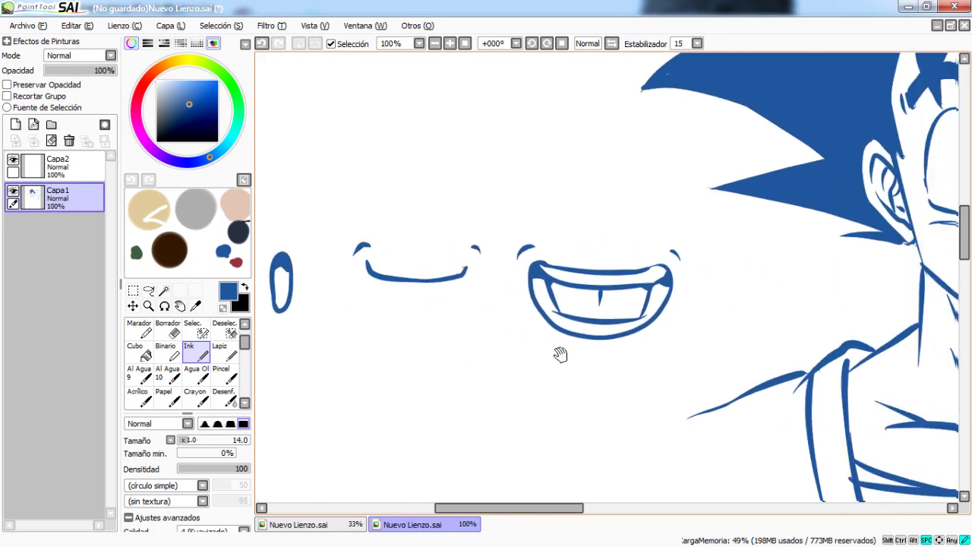
Step: Select the whole character with the Lasso, paste a copy on a new layer and move it to the canvas's lower left
{"action": "scroll", "coordinate": [436, 64], "scroll_direction": "down", "scroll_amount": 3}
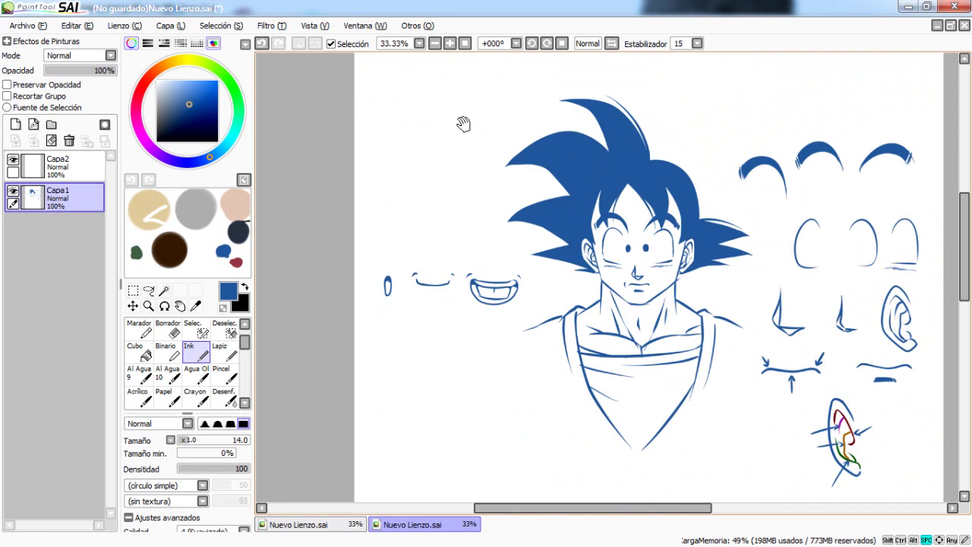
{"action": "left_click", "coordinate": [149, 291]}
{"action": "left_click_drag", "start_coordinate": [492, 452], "coordinate": [437, 367]}
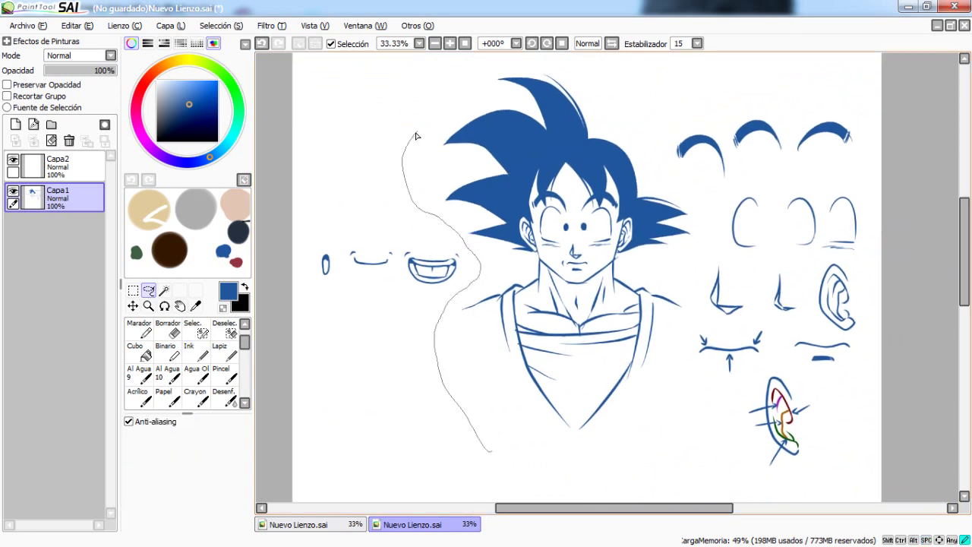
{"action": "left_click_drag", "start_coordinate": [695, 301], "coordinate": [506, 460]}
{"action": "key", "text": "ctrl+c"}
{"action": "key", "text": "ctrl+v"}
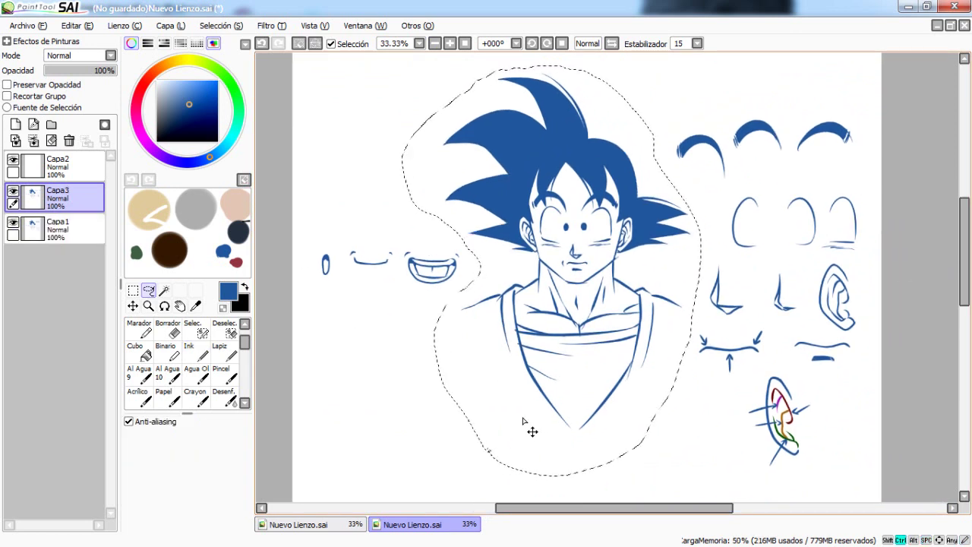
{"action": "key", "text": "ctrl+d"}
{"action": "mouse_move", "coordinate": [572, 312]}
{"action": "left_mouse_down"}
{"action": "mouse_move", "coordinate": [633, 157]}
{"action": "mouse_move", "coordinate": [603, 177]}
{"action": "mouse_move", "coordinate": [597, 436]}
{"action": "mouse_move", "coordinate": [499, 349]}
{"action": "mouse_move", "coordinate": [473, 345]}
{"action": "mouse_move", "coordinate": [687, 418]}
{"action": "mouse_move", "coordinate": [697, 401]}
{"action": "left_mouse_up"}
Step: Paste a second copy of the character on another new layer and place it at the canvas's lower right
{"action": "key", "text": "ctrl+c"}
{"action": "key", "text": "ctrl+v"}
{"action": "mouse_move", "coordinate": [562, 374]}
{"action": "left_mouse_down"}
{"action": "mouse_move", "coordinate": [601, 302]}
{"action": "mouse_move", "coordinate": [604, 416]}
{"action": "left_mouse_up"}
{"action": "scroll", "coordinate": [579, 351], "scroll_direction": "up", "scroll_amount": 2}
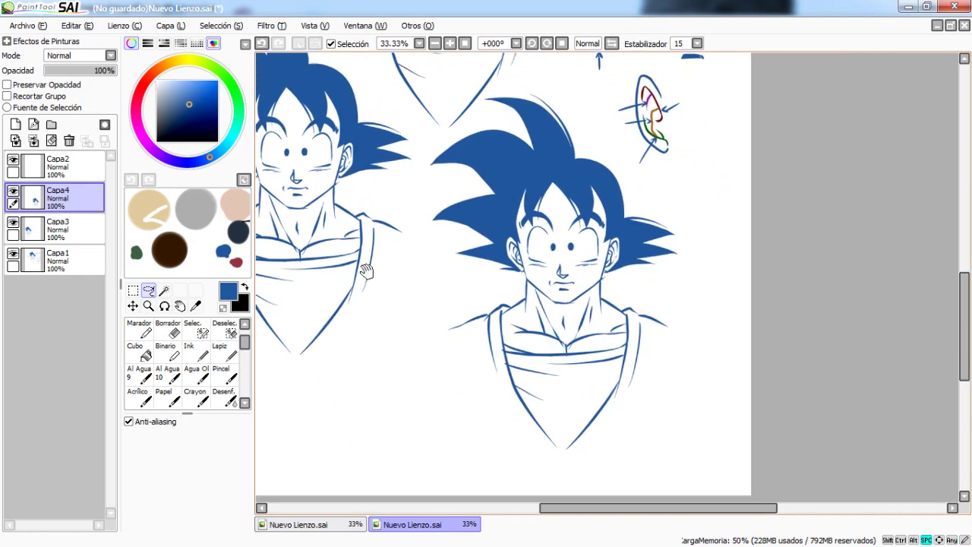
Step: Erase the mouth from the lower-right copy of the character on layer Capa4
{"action": "key", "text": "e"}
{"action": "scroll", "coordinate": [451, 275], "scroll_direction": "up", "scroll_amount": 5}
{"action": "mouse_move", "coordinate": [452, 275]}
{"action": "left_mouse_down"}
{"action": "mouse_move", "coordinate": [466, 293]}
{"action": "mouse_move", "coordinate": [459, 319]}
{"action": "left_mouse_up"}
{"action": "left_click", "coordinate": [434, 43]}
{"action": "left_click", "coordinate": [435, 43]}
Step: Lasso the toothy smile on layer Capa1 and transform it onto the lower-right character's face, under the nose
{"action": "left_click", "coordinate": [23, 259]}
{"action": "left_click_drag", "start_coordinate": [378, 193], "coordinate": [435, 289]}
{"action": "left_click", "coordinate": [149, 291]}
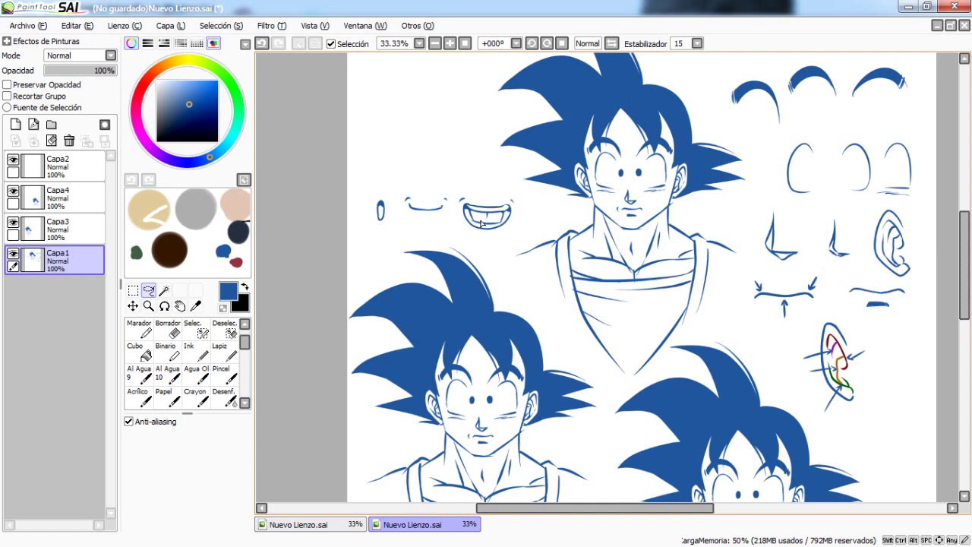
{"action": "left_click_drag", "start_coordinate": [514, 193], "coordinate": [467, 251]}
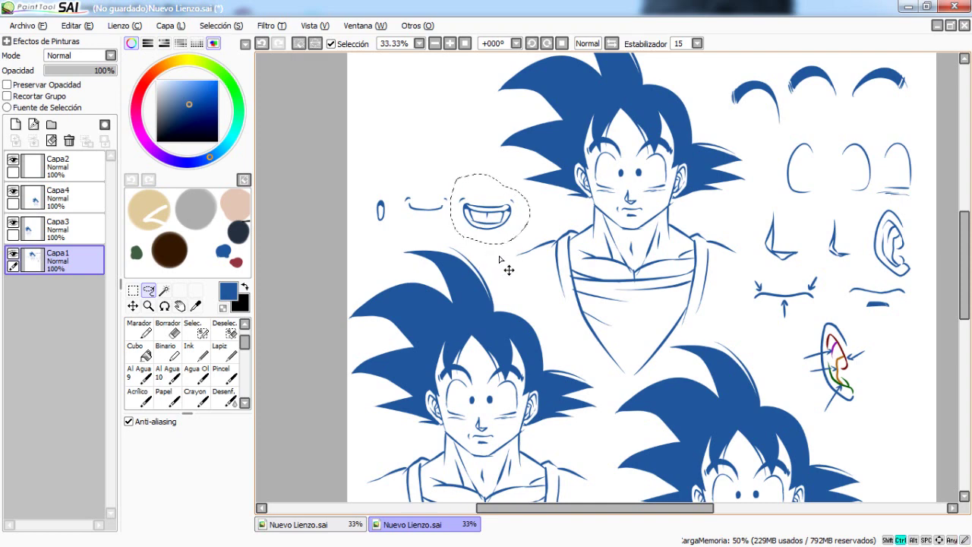
{"action": "key", "text": "ctrl+t"}
{"action": "left_click_drag", "start_coordinate": [497, 216], "coordinate": [663, 397]}
{"action": "left_click_drag", "start_coordinate": [528, 240], "coordinate": [543, 264]}
{"action": "left_click_drag", "start_coordinate": [570, 380], "coordinate": [397, 118]}
{"action": "left_click_drag", "start_coordinate": [506, 137], "coordinate": [566, 330]}
{"action": "left_click_drag", "start_coordinate": [553, 391], "coordinate": [554, 374]}
{"action": "left_click_drag", "start_coordinate": [604, 331], "coordinate": [600, 271]}
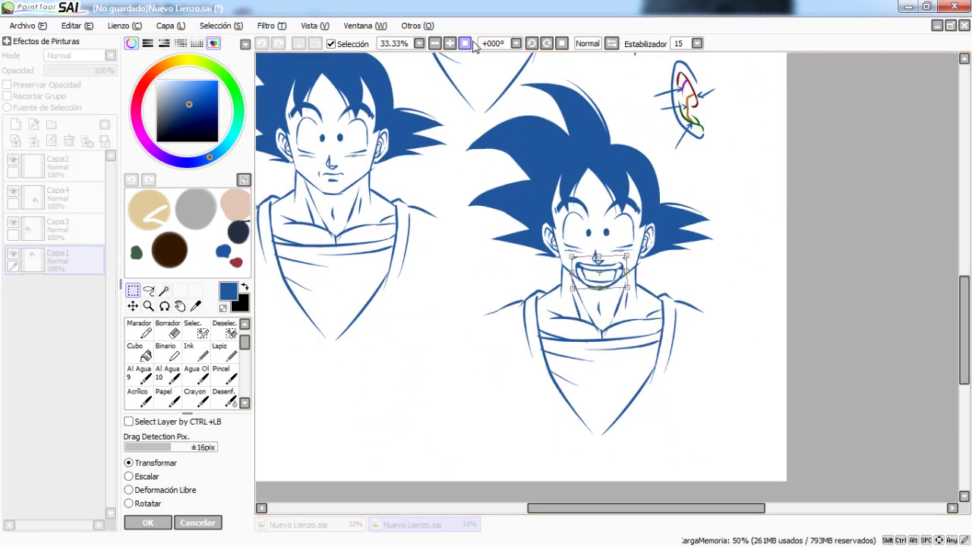
Step: Adjust the corners and position of the toothy smile so it fits the lower face with a slight tilt, and apply the transformation
{"action": "scroll", "coordinate": [528, 162], "scroll_direction": "up", "scroll_amount": 3}
{"action": "left_click_drag", "start_coordinate": [447, 183], "coordinate": [471, 196]}
{"action": "left_click_drag", "start_coordinate": [532, 228], "coordinate": [564, 228]}
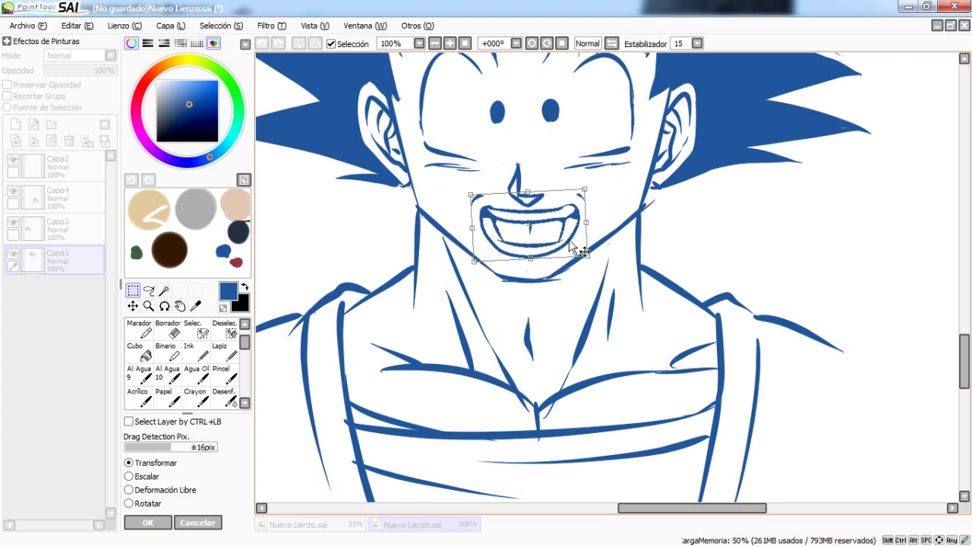
{"action": "key", "text": "Return"}
{"action": "left_click", "coordinate": [195, 351]}
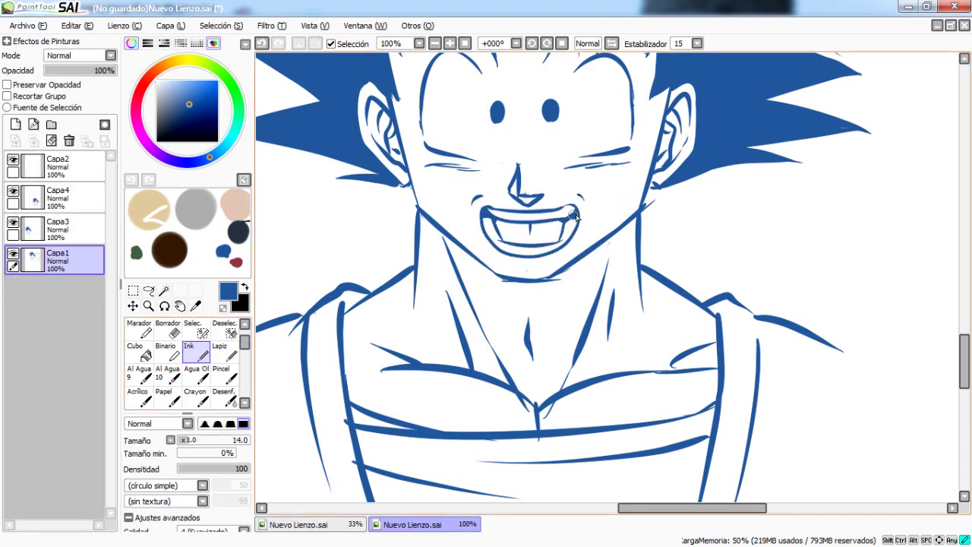
{"action": "scroll", "coordinate": [527, 268], "scroll_direction": "down", "scroll_amount": 2}
{"action": "mouse_move", "coordinate": [526, 267]}
{"action": "left_mouse_down"}
{"action": "mouse_move", "coordinate": [539, 211]}
{"action": "mouse_move", "coordinate": [540, 280]}
{"action": "left_mouse_up"}
{"action": "left_click", "coordinate": [148, 291]}
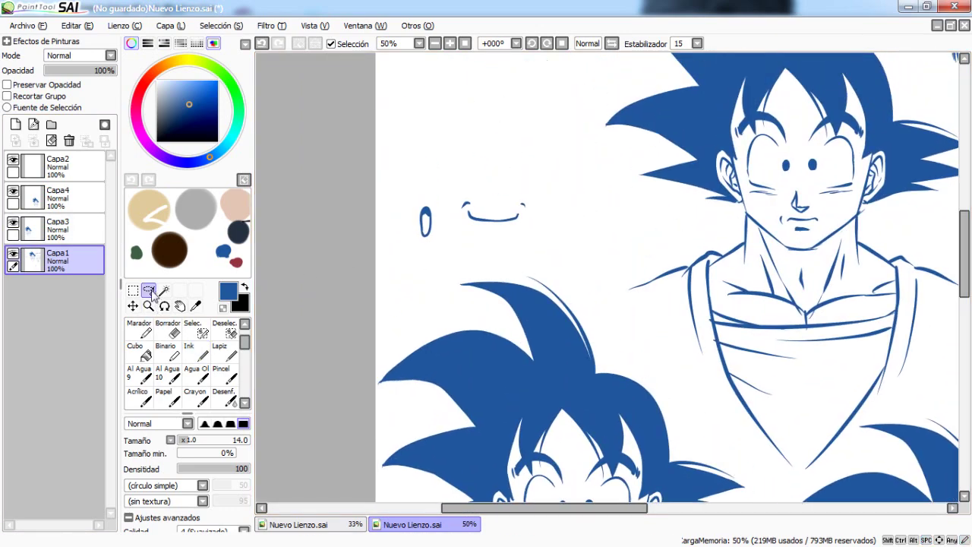
{"action": "mouse_move", "coordinate": [413, 244]}
{"action": "left_mouse_down"}
{"action": "mouse_move", "coordinate": [440, 202]}
{"action": "mouse_move", "coordinate": [437, 244]}
{"action": "mouse_move", "coordinate": [569, 433]}
{"action": "mouse_move", "coordinate": [535, 161]}
{"action": "left_mouse_up"}
{"action": "key", "text": "ctrl+t"}
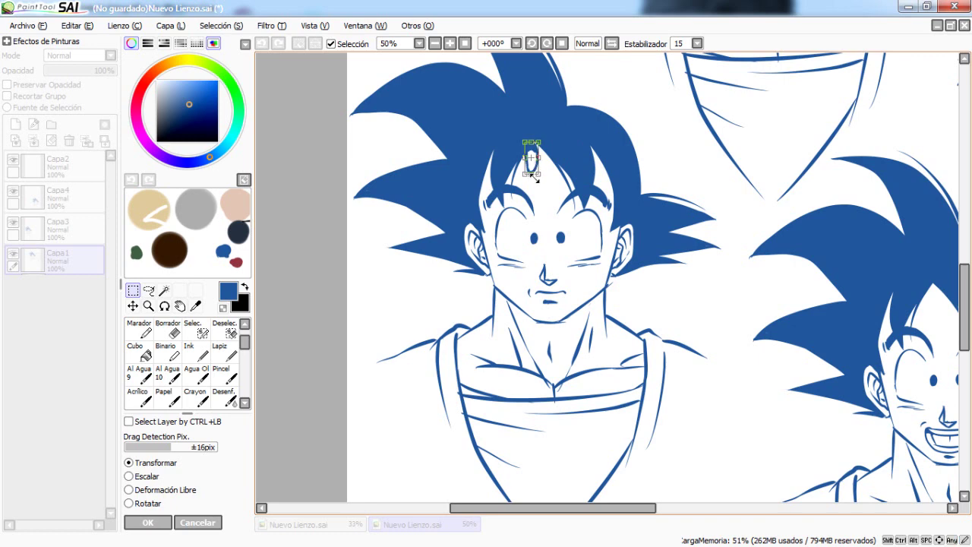
{"action": "key", "text": "Return"}
Step: Erase the mouth from the lower-left copy of the character on layer Capa3
{"action": "left_click", "coordinate": [69, 228]}
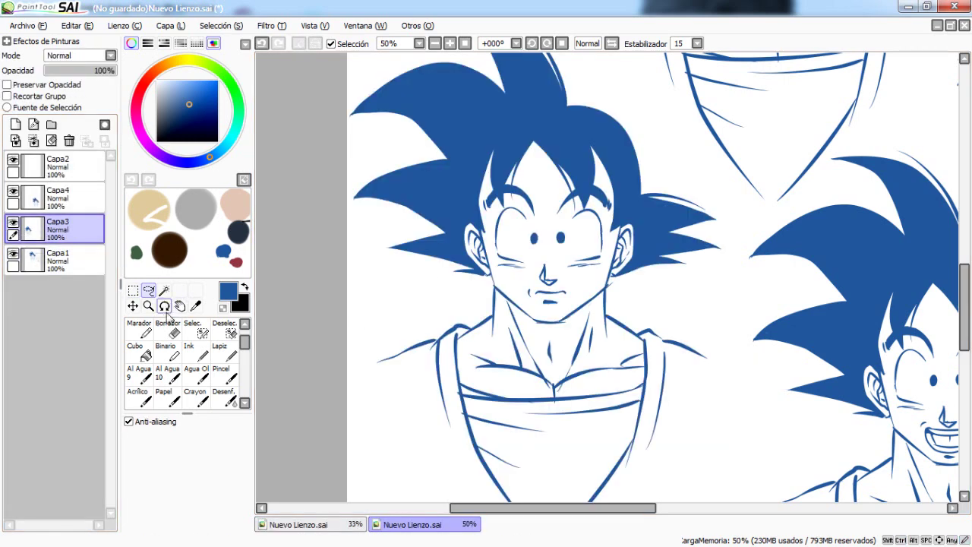
{"action": "left_click", "coordinate": [169, 328]}
{"action": "mouse_move", "coordinate": [536, 291]}
{"action": "left_mouse_down"}
{"action": "mouse_move", "coordinate": [563, 296]}
{"action": "mouse_move", "coordinate": [596, 389]}
{"action": "left_mouse_up"}
Step: Lasso the small oval mouth on layer Capa1, move it between the nose and chin of the lower-left character and apply the transformation
{"action": "left_click", "coordinate": [69, 199]}
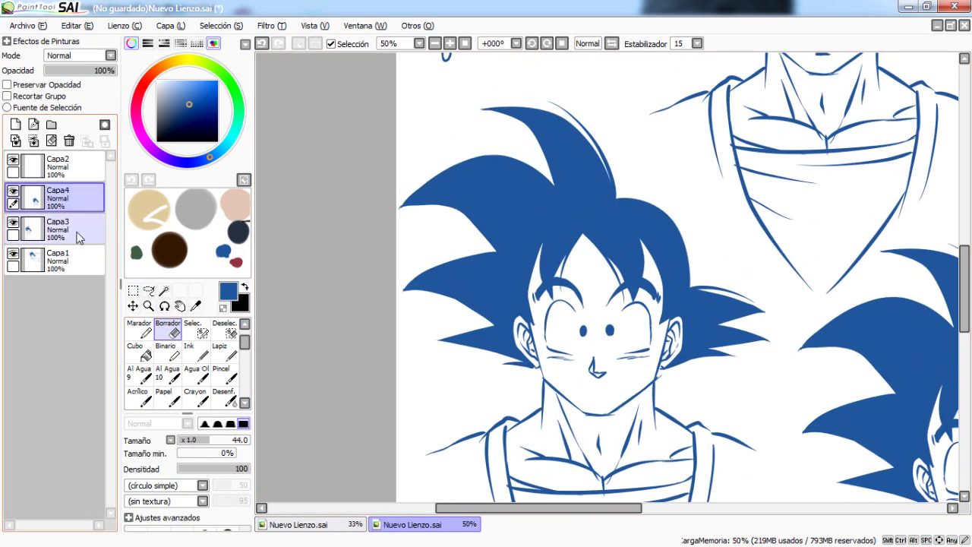
{"action": "left_click", "coordinate": [69, 258]}
{"action": "left_click_drag", "start_coordinate": [473, 179], "coordinate": [460, 293]}
{"action": "left_click", "coordinate": [149, 291]}
{"action": "mouse_move", "coordinate": [439, 118]}
{"action": "left_mouse_down"}
{"action": "mouse_move", "coordinate": [435, 191]}
{"action": "mouse_move", "coordinate": [460, 207]}
{"action": "mouse_move", "coordinate": [595, 472]}
{"action": "mouse_move", "coordinate": [561, 303]}
{"action": "mouse_move", "coordinate": [560, 345]}
{"action": "left_mouse_up"}
{"action": "key", "text": "ctrl+t"}
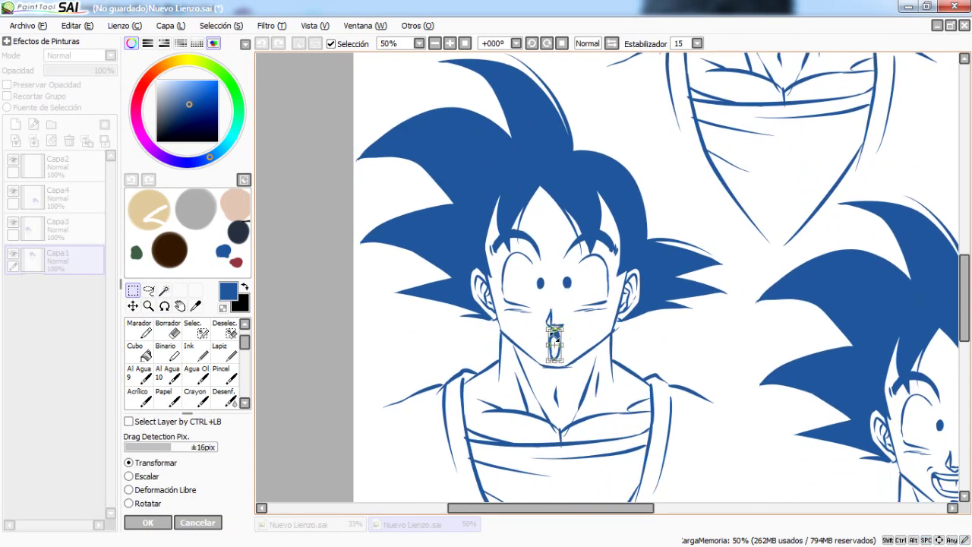
{"action": "scroll", "coordinate": [499, 130], "scroll_direction": "up", "scroll_amount": 2}
{"action": "left_click_drag", "start_coordinate": [504, 266], "coordinate": [509, 301]}
{"action": "key", "text": "Return"}
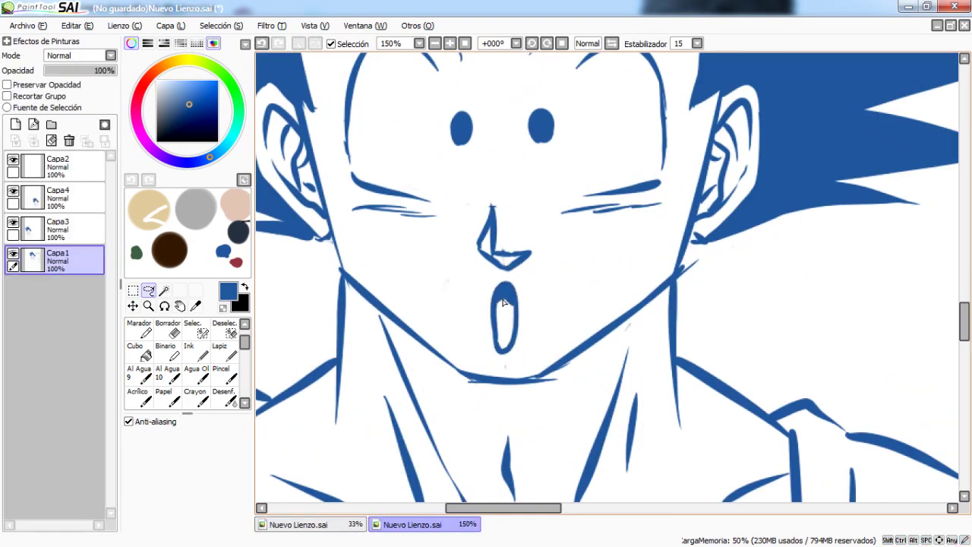
{"action": "left_click", "coordinate": [435, 43]}
{"action": "scroll", "coordinate": [465, 206], "scroll_direction": "down", "scroll_amount": 3}
{"action": "left_click_drag", "start_coordinate": [465, 207], "coordinate": [518, 224]}
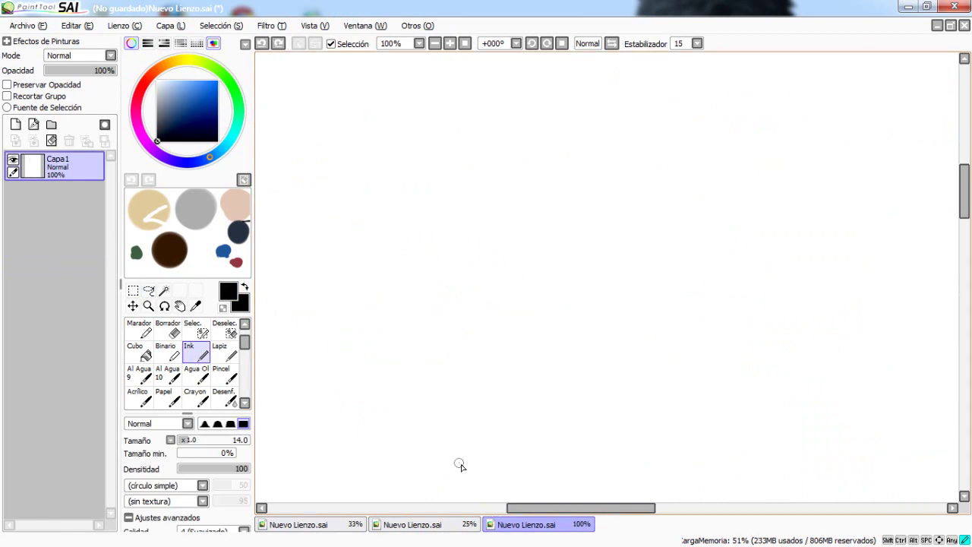
{"action": "scroll", "coordinate": [542, 125], "scroll_direction": "down", "scroll_amount": 1}
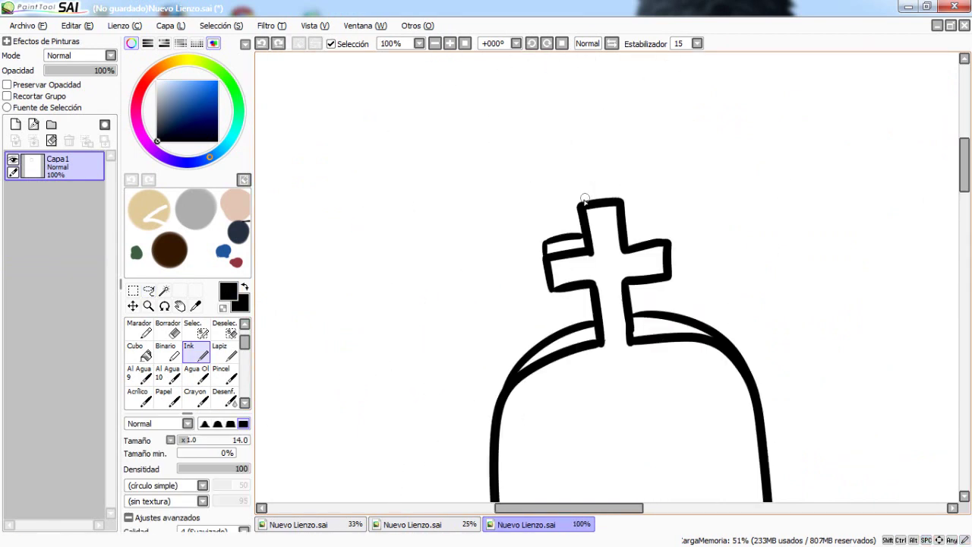